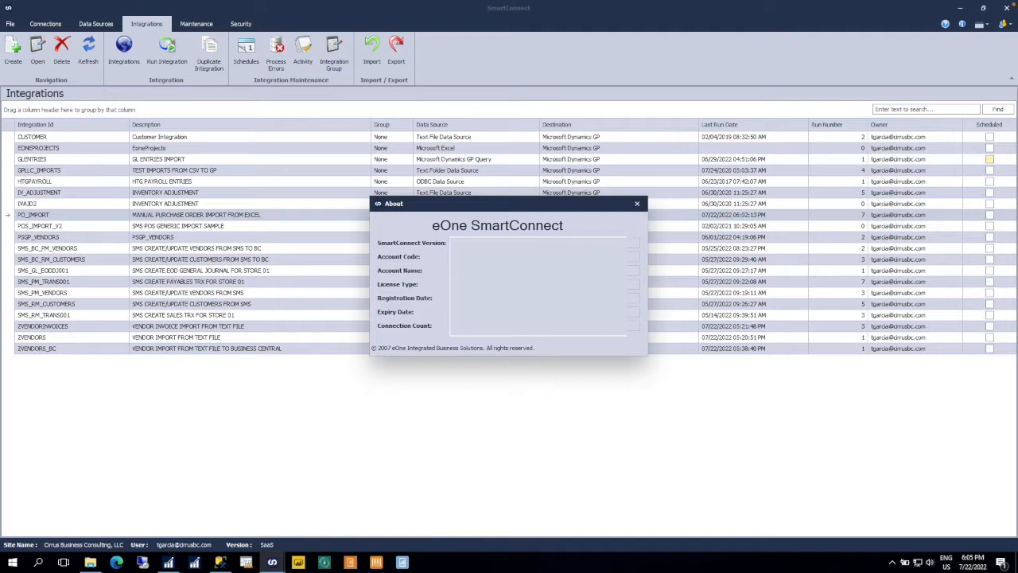
Close the About window and display the list of configured connections.
{"action": "left_click", "coordinate": [637, 204]}
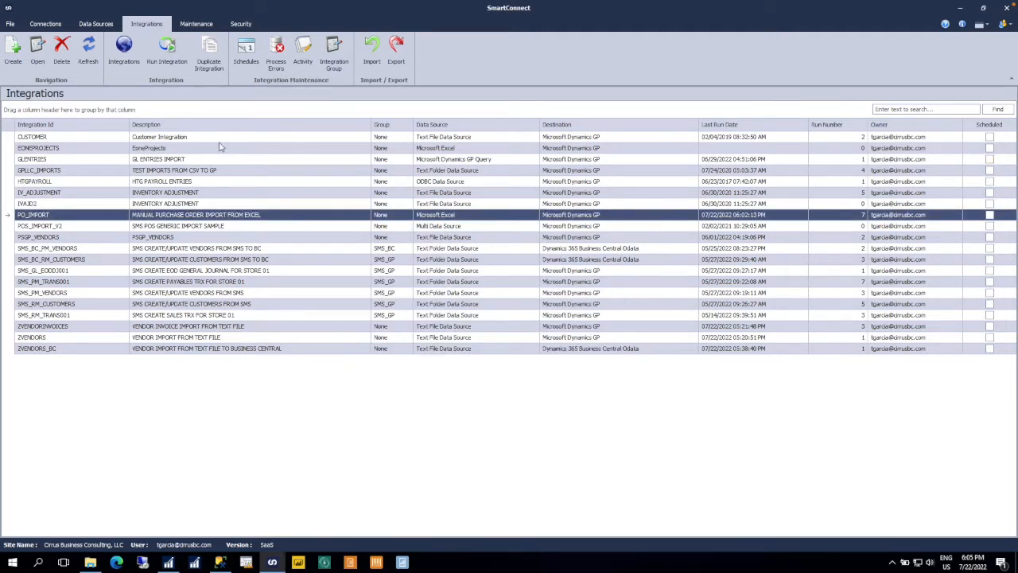
{"action": "left_click", "coordinate": [86, 138]}
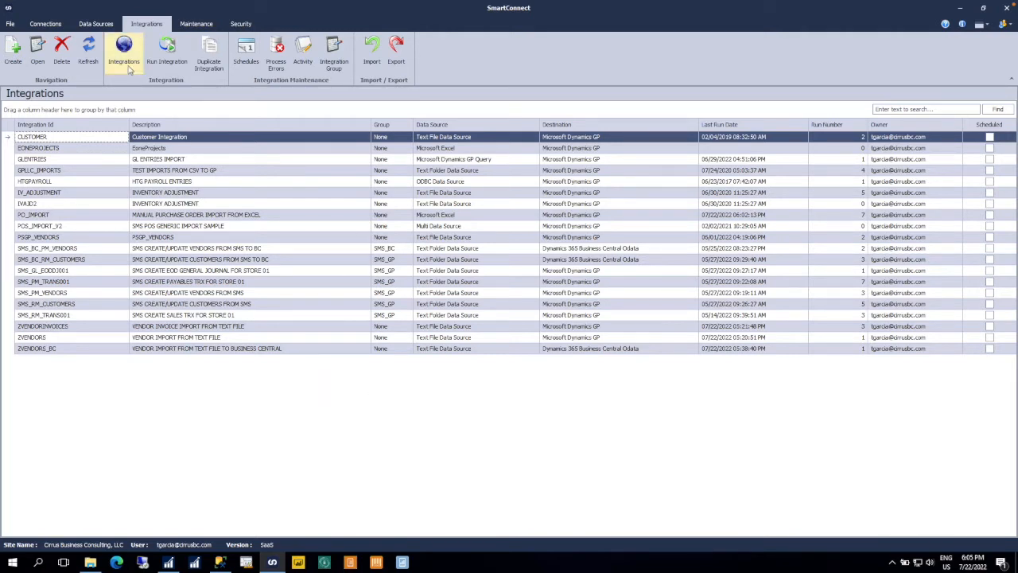
{"action": "left_click", "coordinate": [50, 24]}
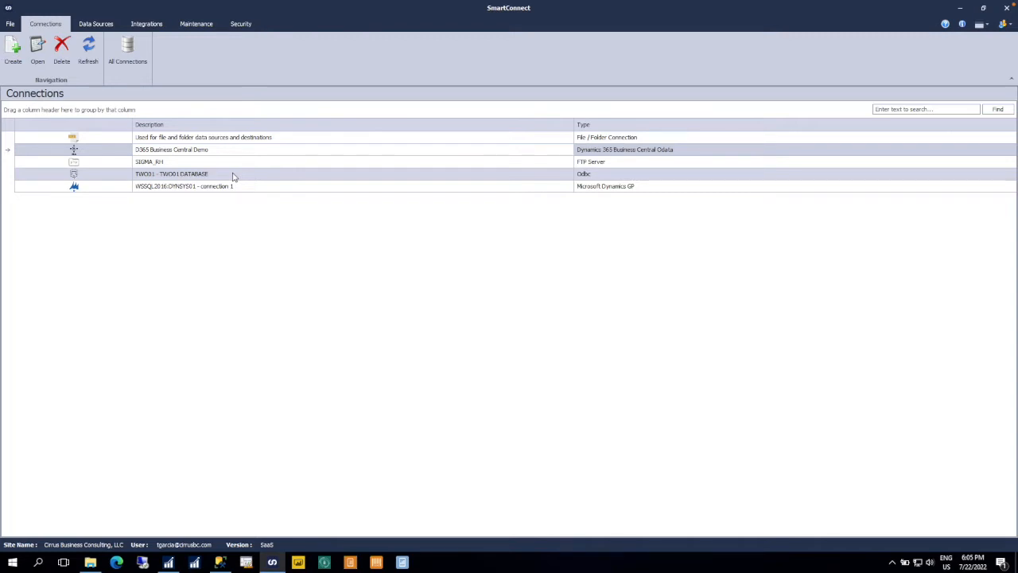
Review the connector types offered for a new connection without creating one, and select the existing Dynamics GP and D365 Business Central Demo connections.
{"action": "left_click", "coordinate": [12, 50]}
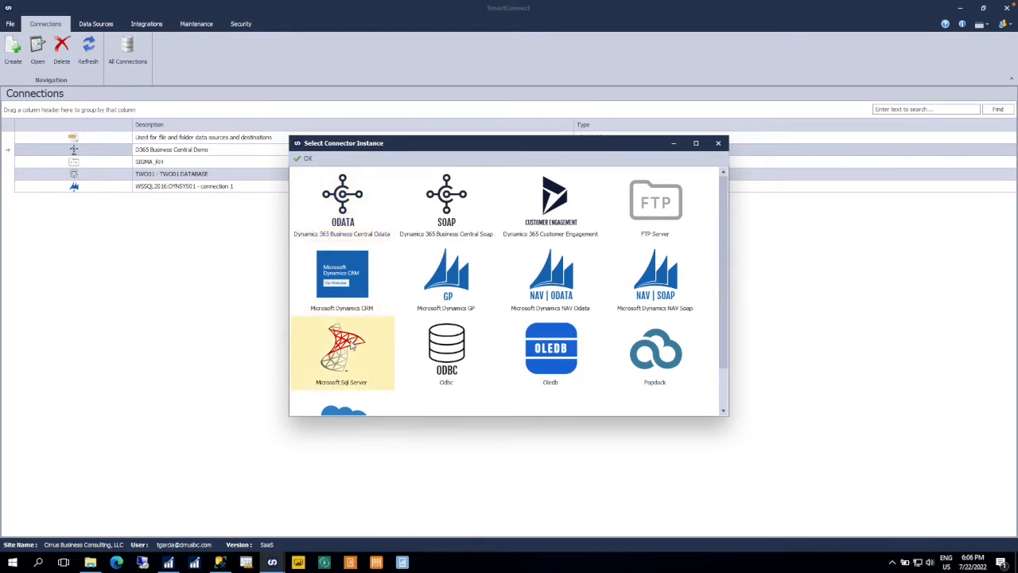
{"action": "scroll", "coordinate": [354, 344], "scroll_direction": "down", "scroll_amount": 1}
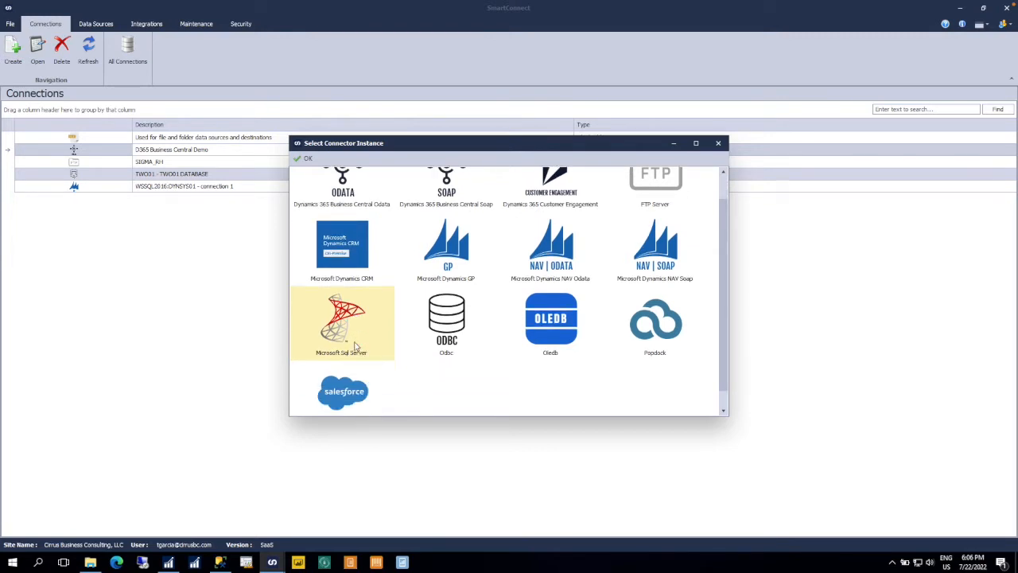
{"action": "scroll", "coordinate": [355, 344], "scroll_direction": "down", "scroll_amount": 1}
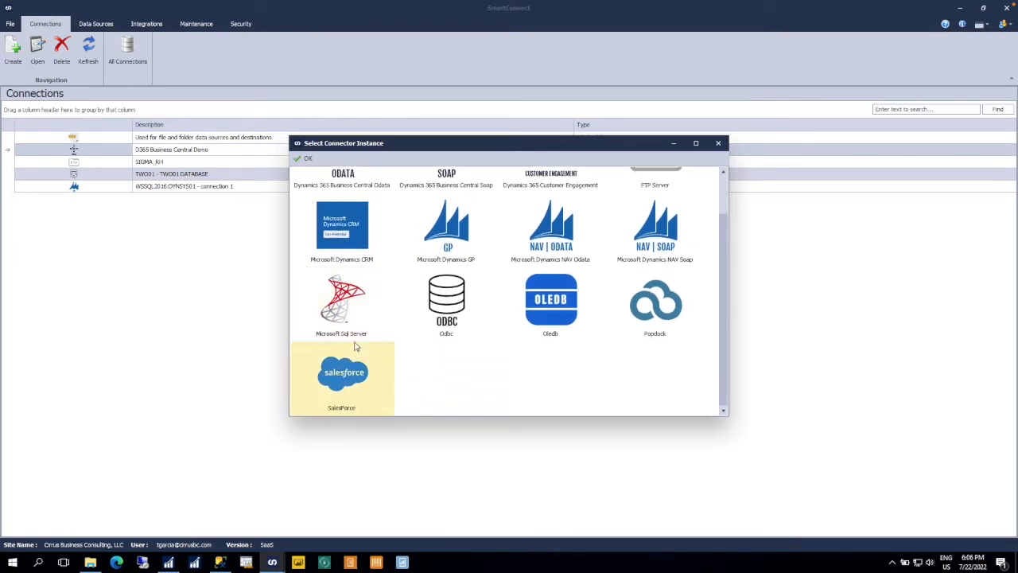
{"action": "scroll", "coordinate": [358, 346], "scroll_direction": "up", "scroll_amount": 2}
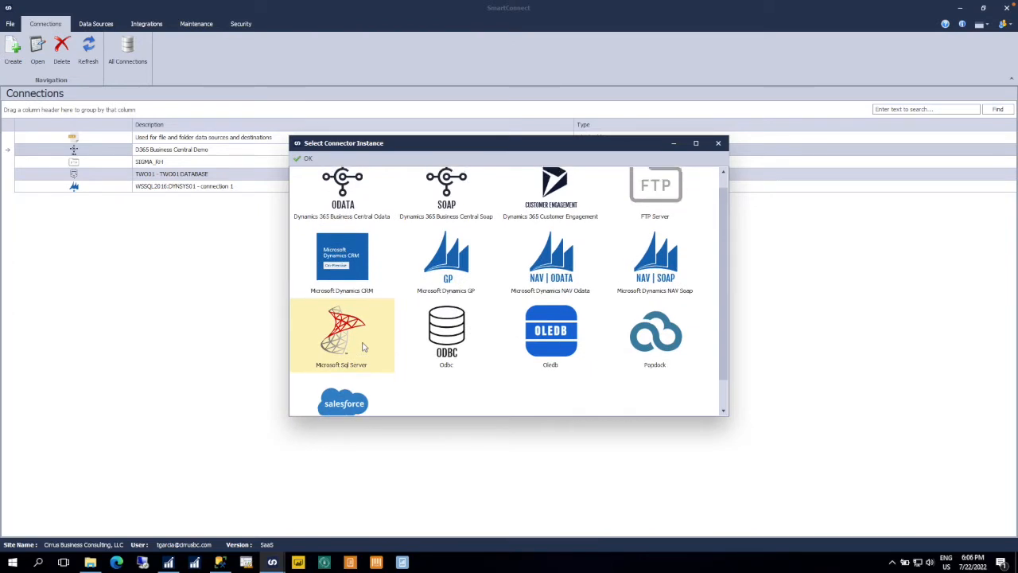
{"action": "left_click", "coordinate": [717, 145]}
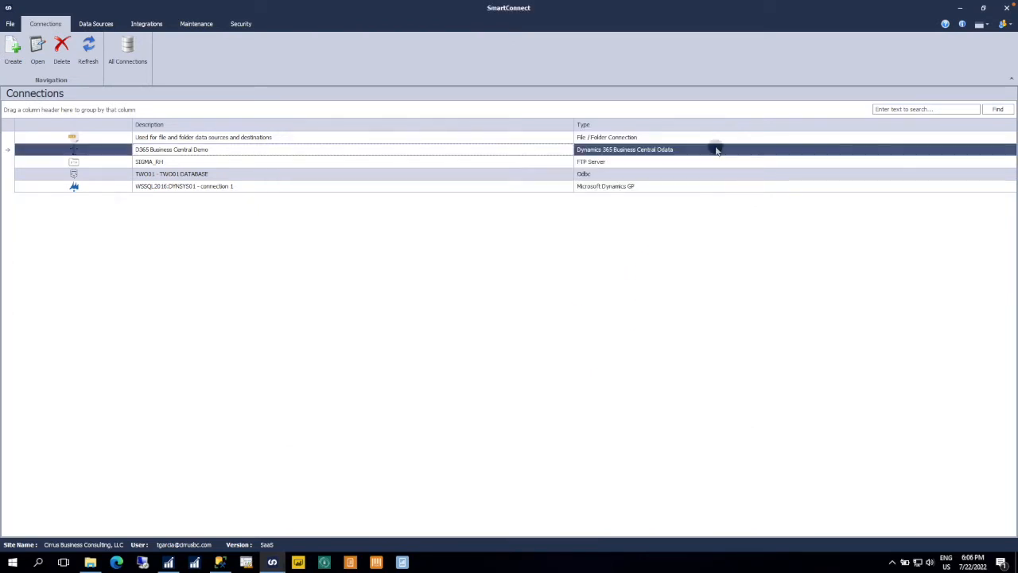
{"action": "left_click", "coordinate": [176, 192]}
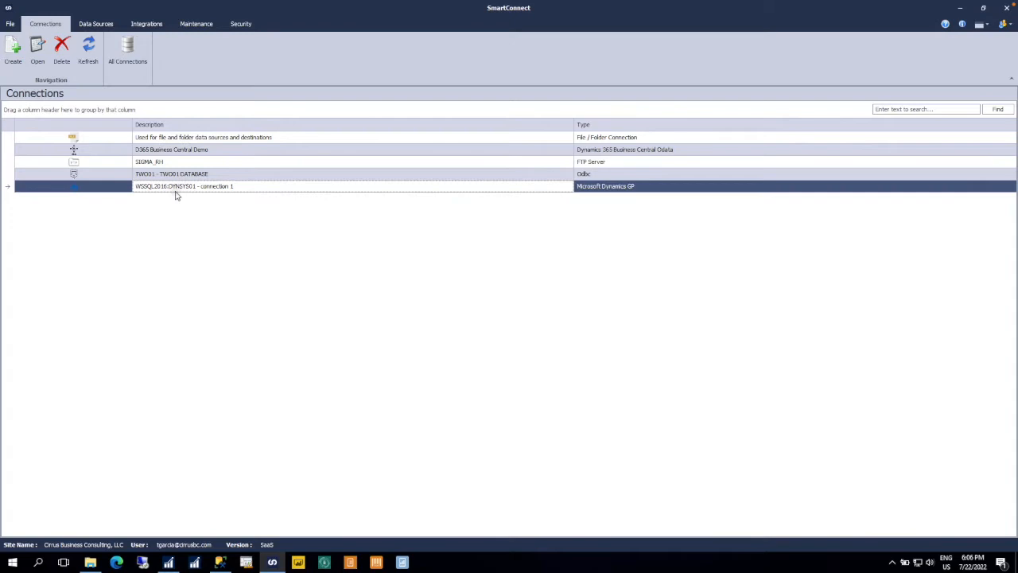
{"action": "left_click", "coordinate": [181, 151]}
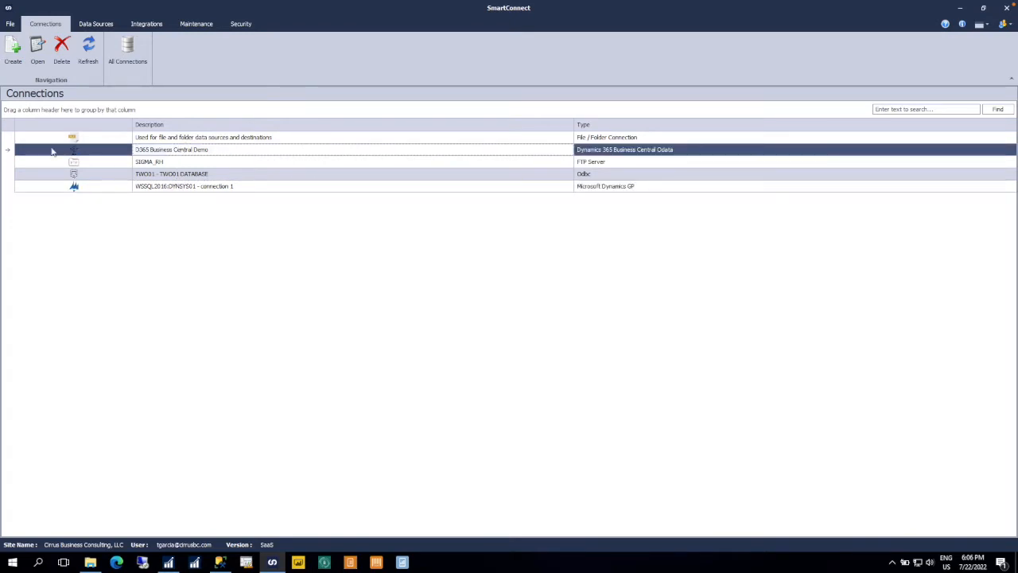
Open the PO_IMPORT Excel 2016 data source, preview its data, and close it.
{"action": "left_click", "coordinate": [95, 24]}
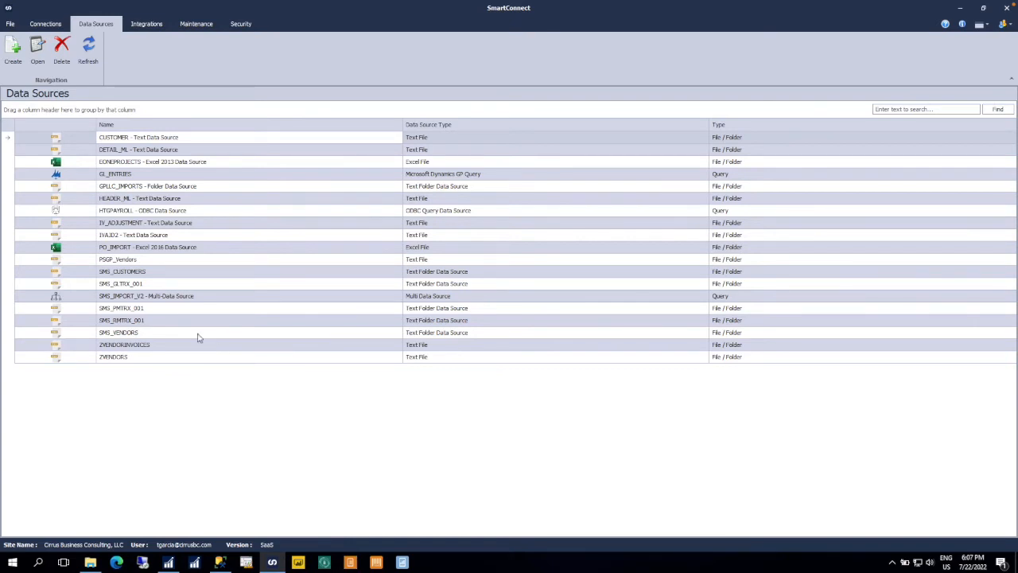
{"action": "left_click", "coordinate": [169, 251]}
{"action": "double_click", "coordinate": [184, 249]}
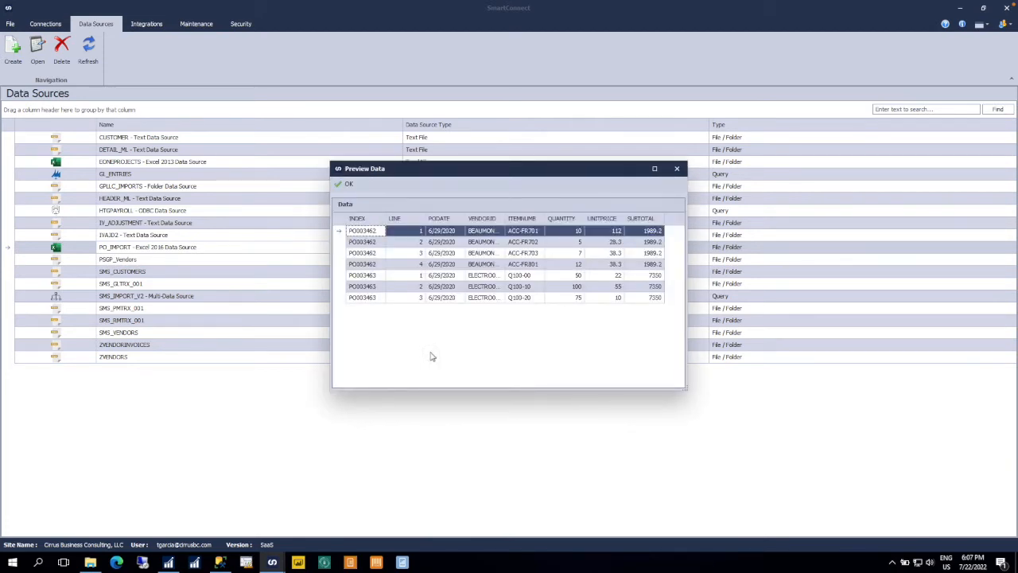
{"action": "left_click", "coordinate": [345, 187]}
{"action": "left_click", "coordinate": [655, 198]}
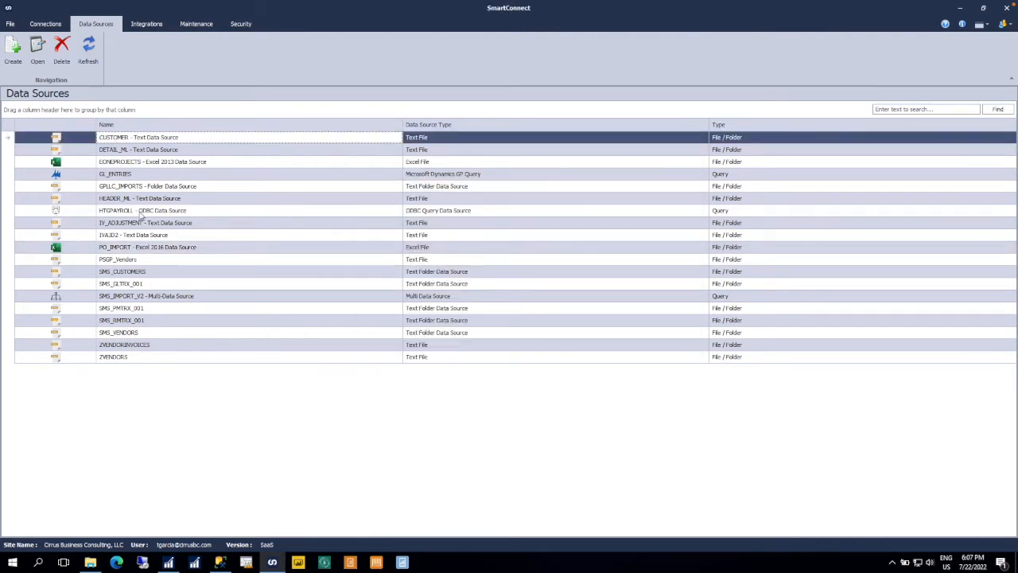
Open the GL_ENTRIES Dynamics GP query data source, validate its connection, and close it.
{"action": "double_click", "coordinate": [364, 175]}
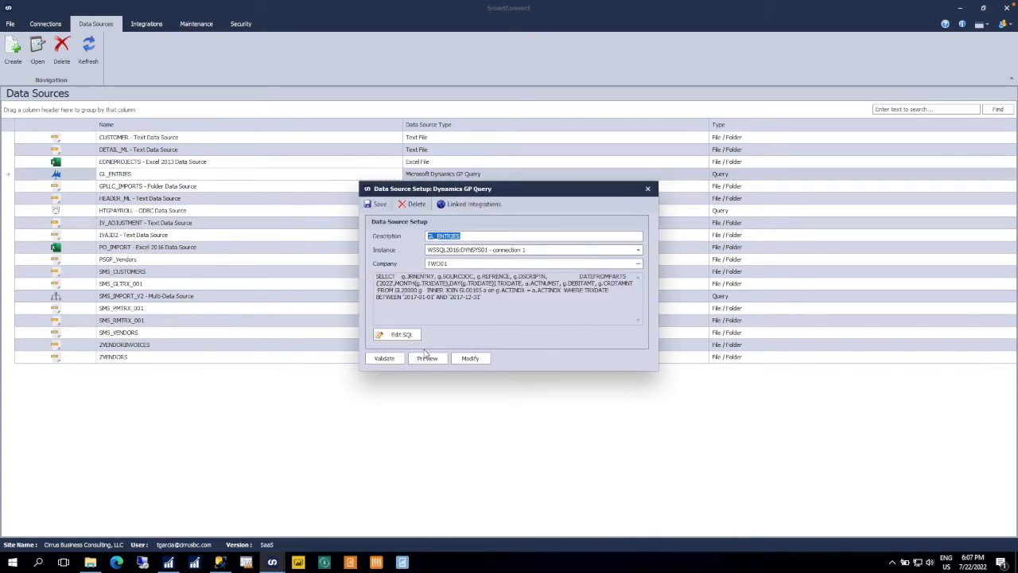
{"action": "left_click", "coordinate": [398, 359]}
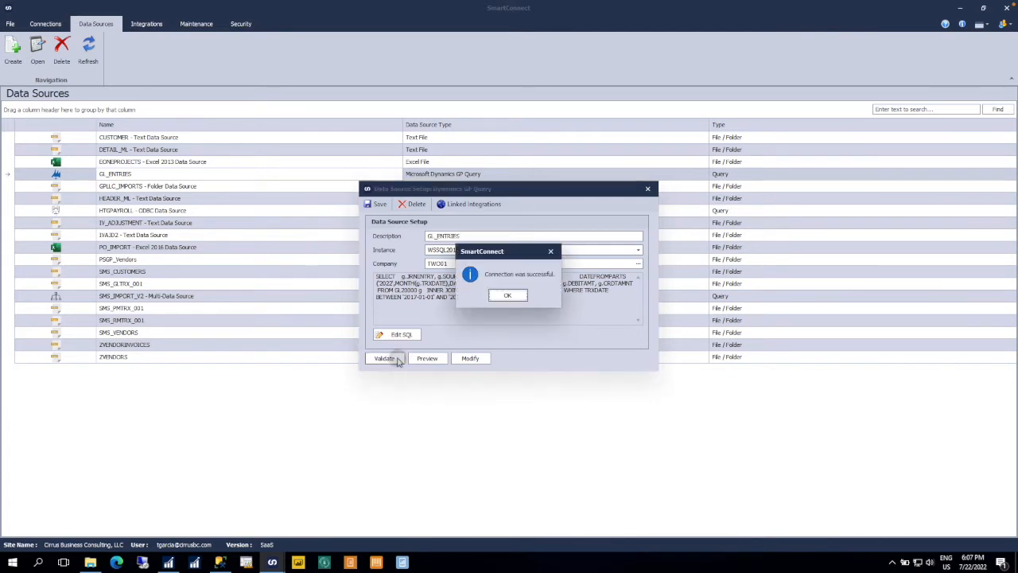
{"action": "left_click", "coordinate": [515, 297]}
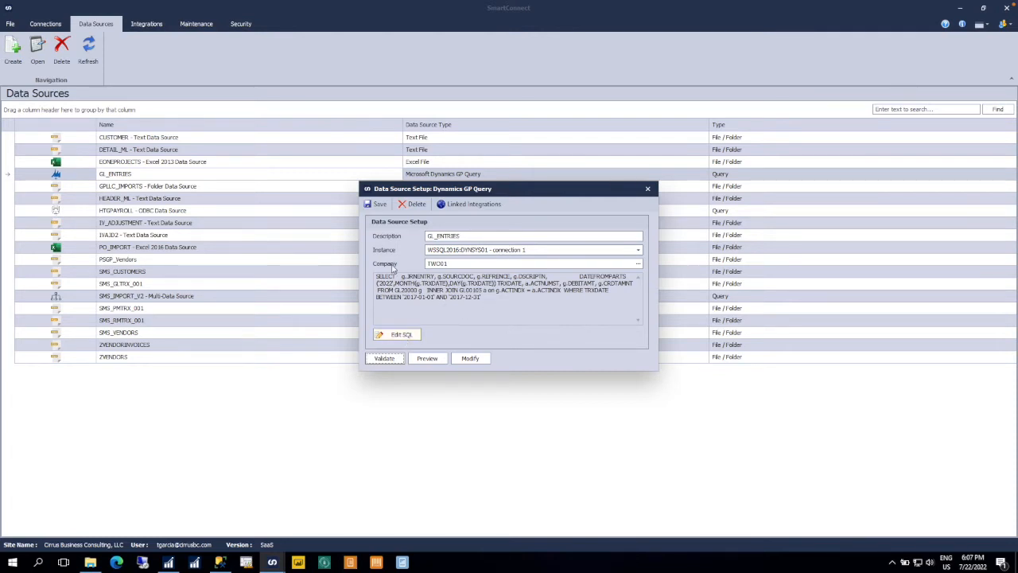
{"action": "left_click", "coordinate": [647, 189]}
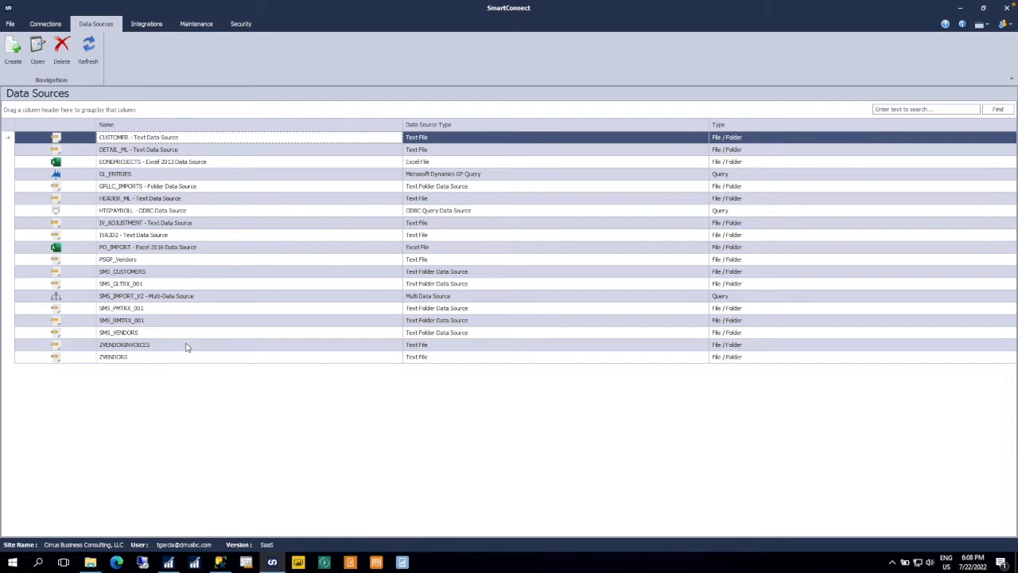
Open the PO_IMPORT integration and preview its source data.
{"action": "left_click", "coordinate": [148, 25]}
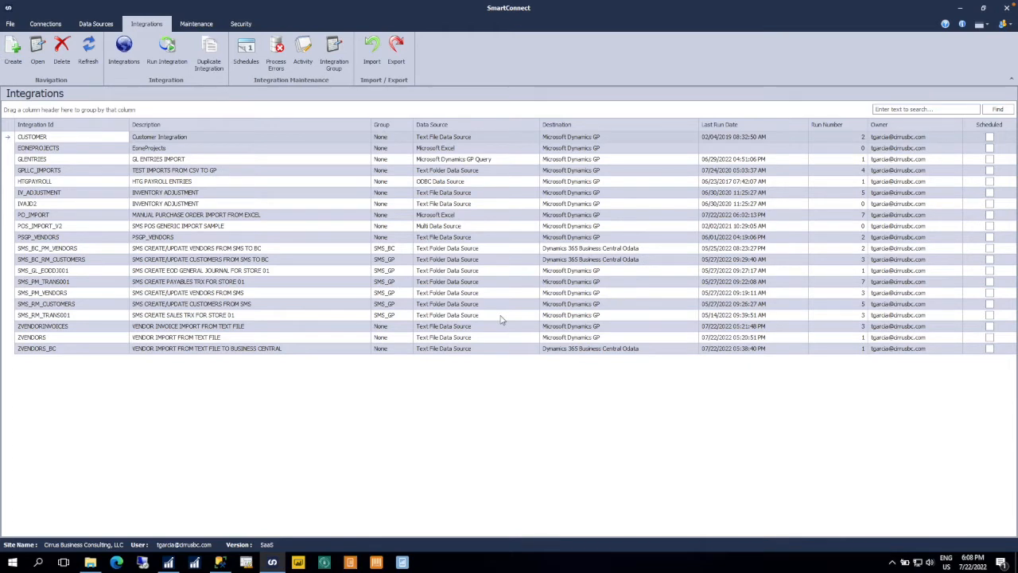
{"action": "left_click", "coordinate": [255, 218]}
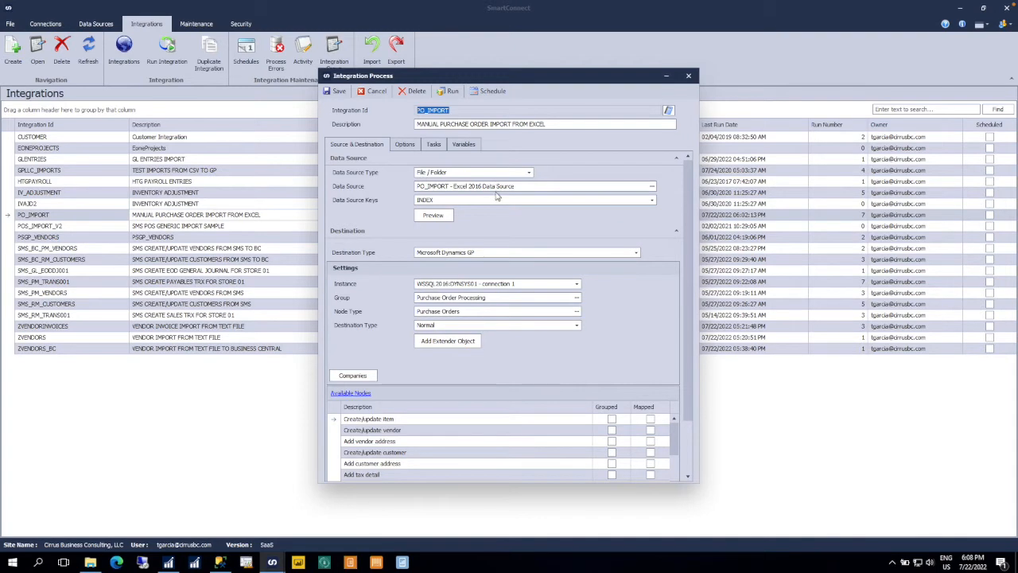
{"action": "left_click", "coordinate": [437, 224]}
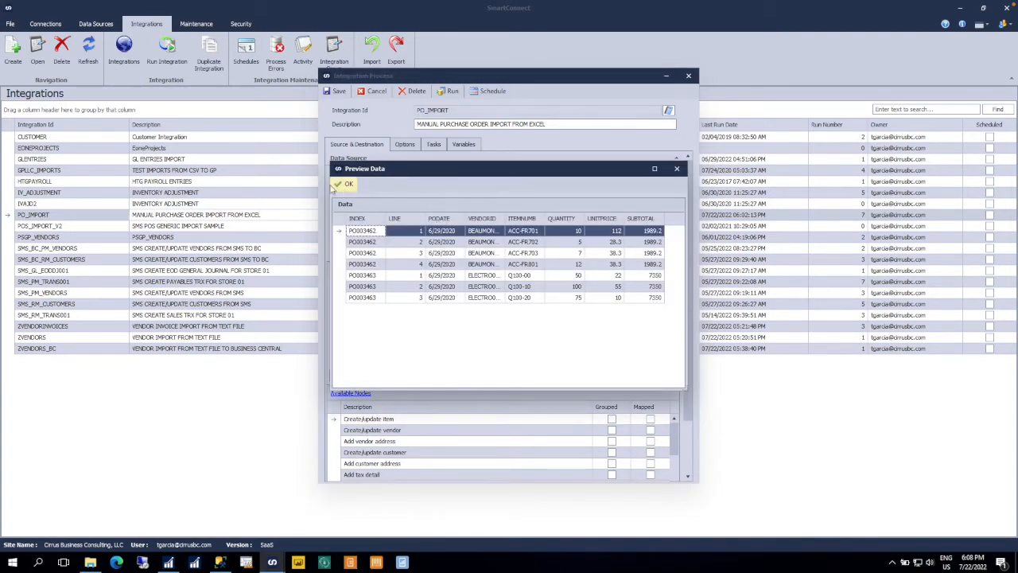
{"action": "left_click", "coordinate": [347, 185]}
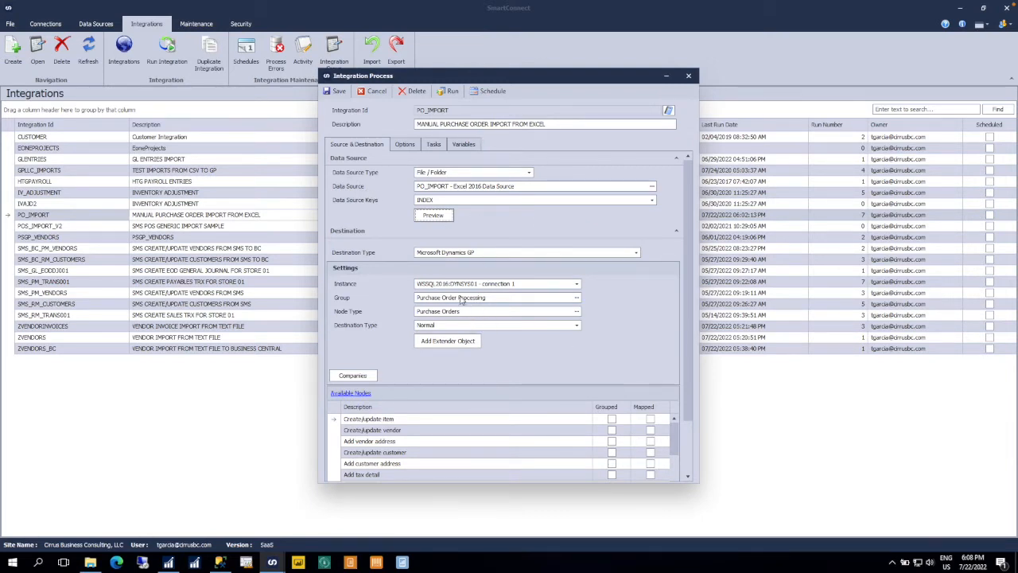
Examine the available destination systems and the destination type options in the PO_IMPORT integration, keeping Microsoft Dynamics GP and Normal.
{"action": "left_click", "coordinate": [468, 253]}
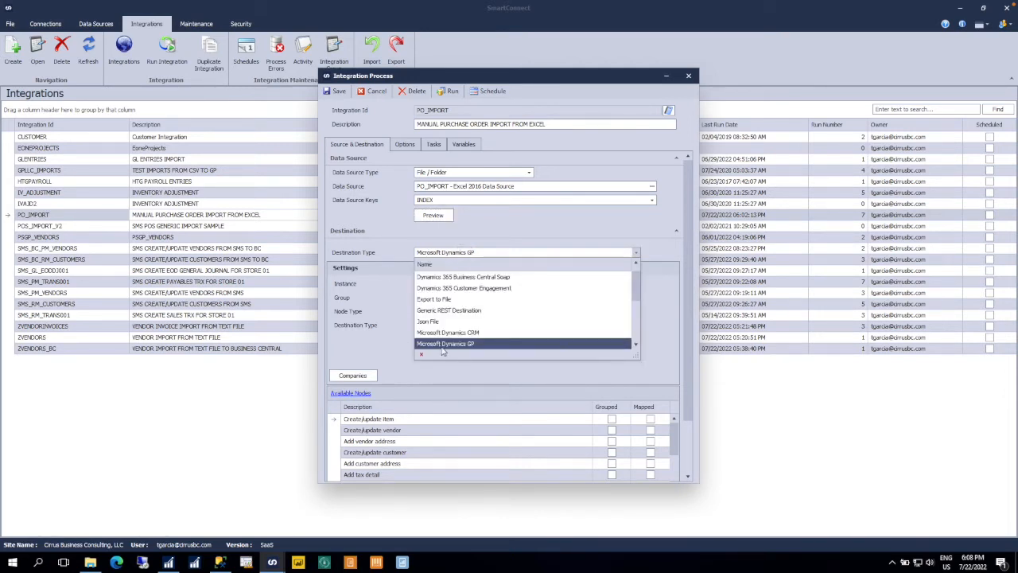
{"action": "left_click", "coordinate": [382, 323]}
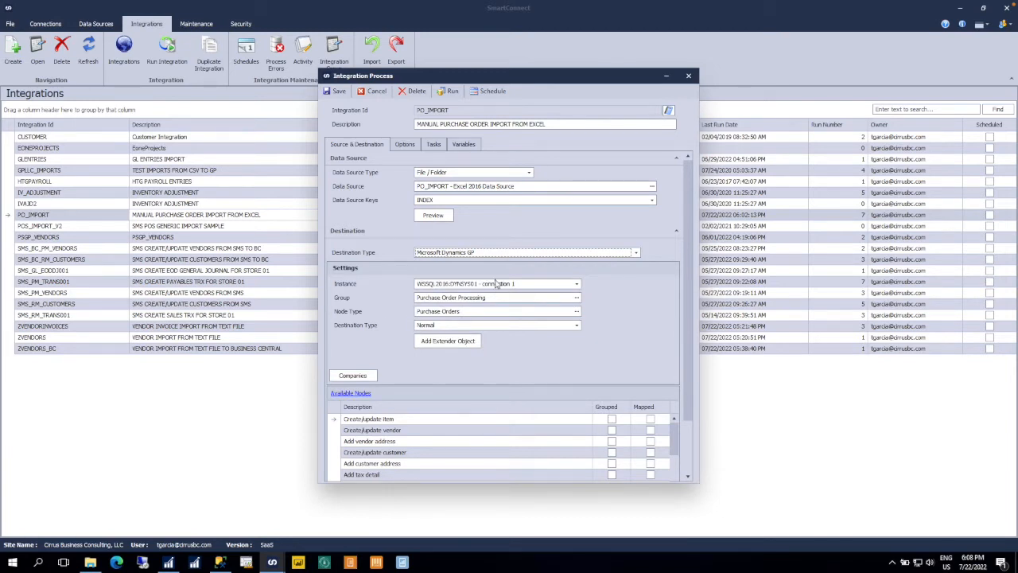
{"action": "left_click", "coordinate": [499, 327]}
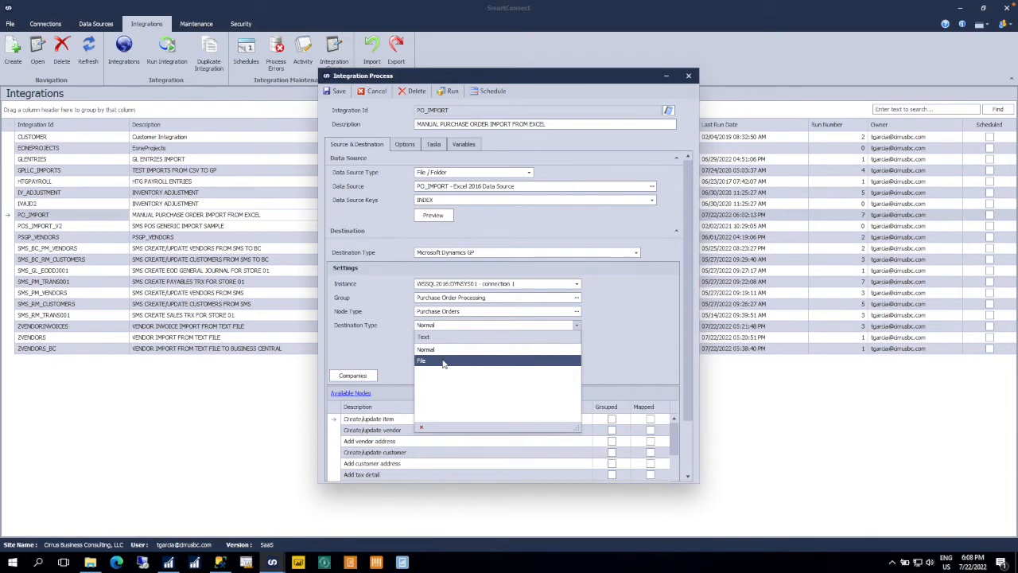
{"action": "left_click", "coordinate": [370, 335]}
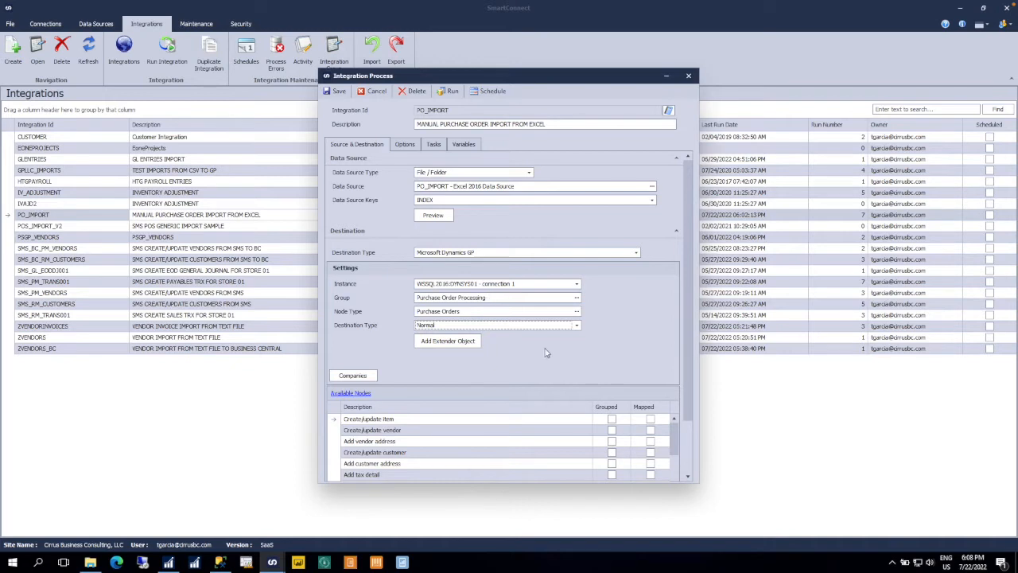
Review the available nodes and the target companies of the PO_IMPORT integration.
{"action": "left_click", "coordinate": [688, 430]}
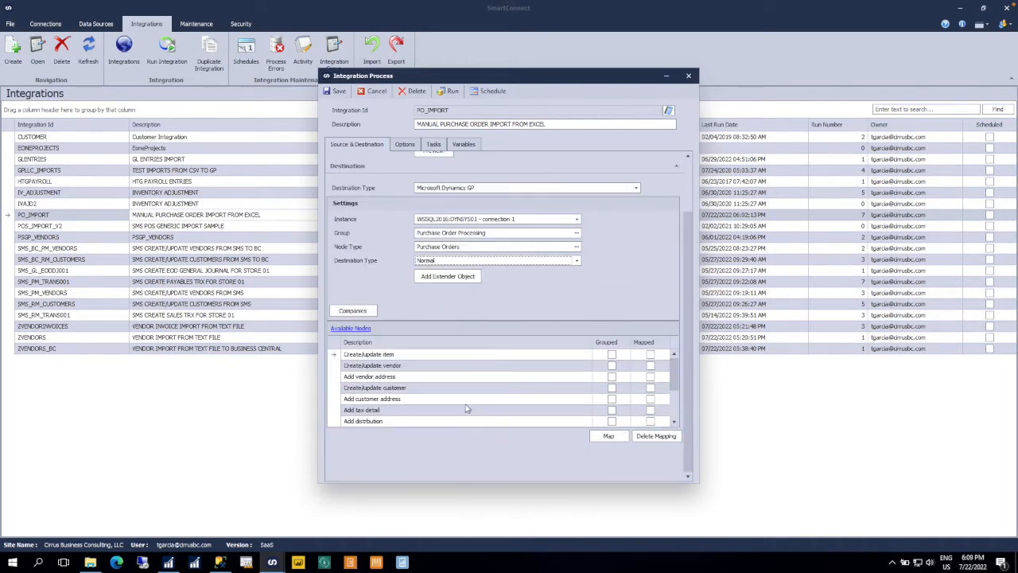
{"action": "scroll", "coordinate": [468, 407], "scroll_direction": "down", "scroll_amount": 2}
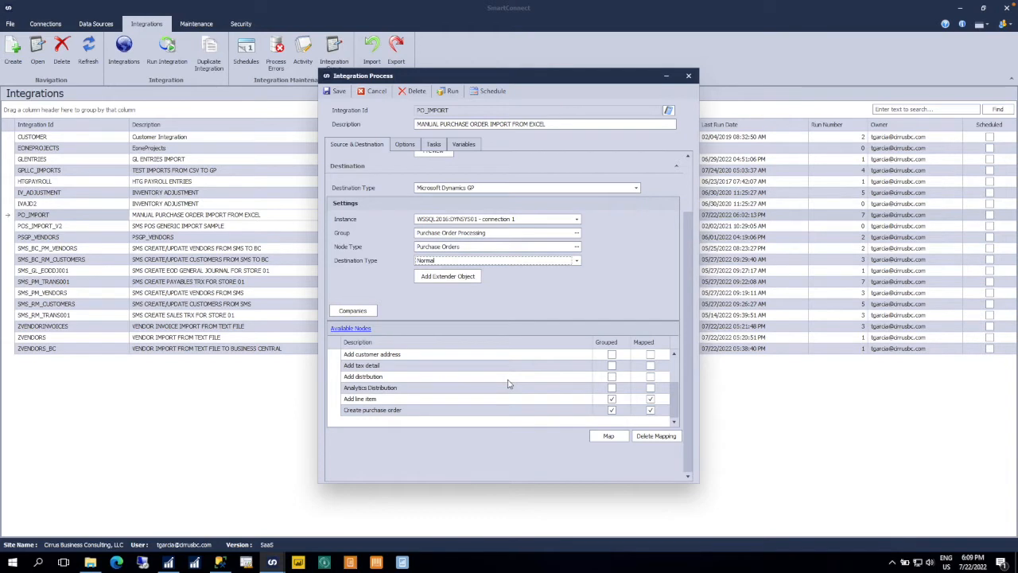
{"action": "scroll", "coordinate": [673, 376], "scroll_direction": "up", "scroll_amount": 2}
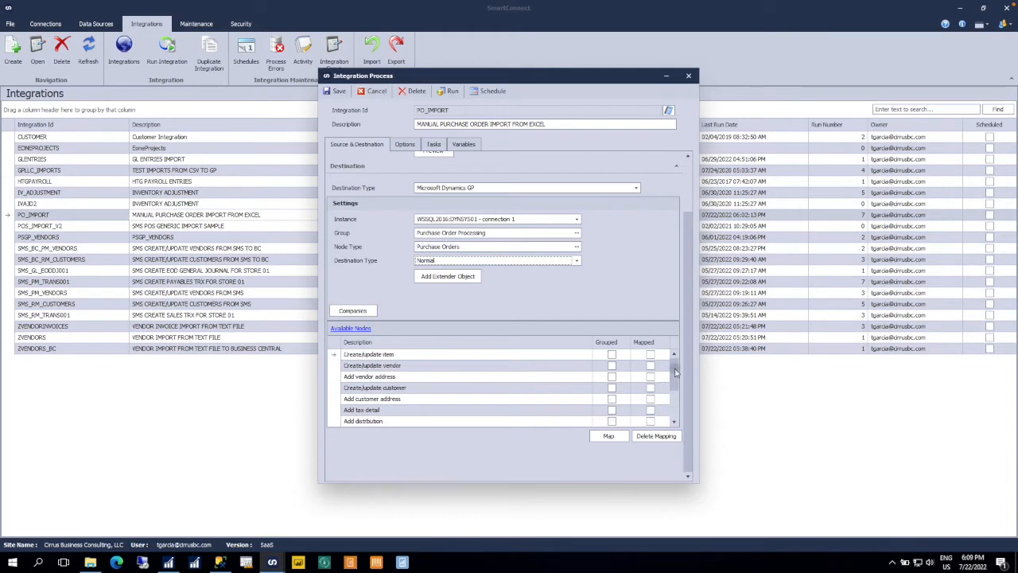
{"action": "left_click", "coordinate": [353, 311]}
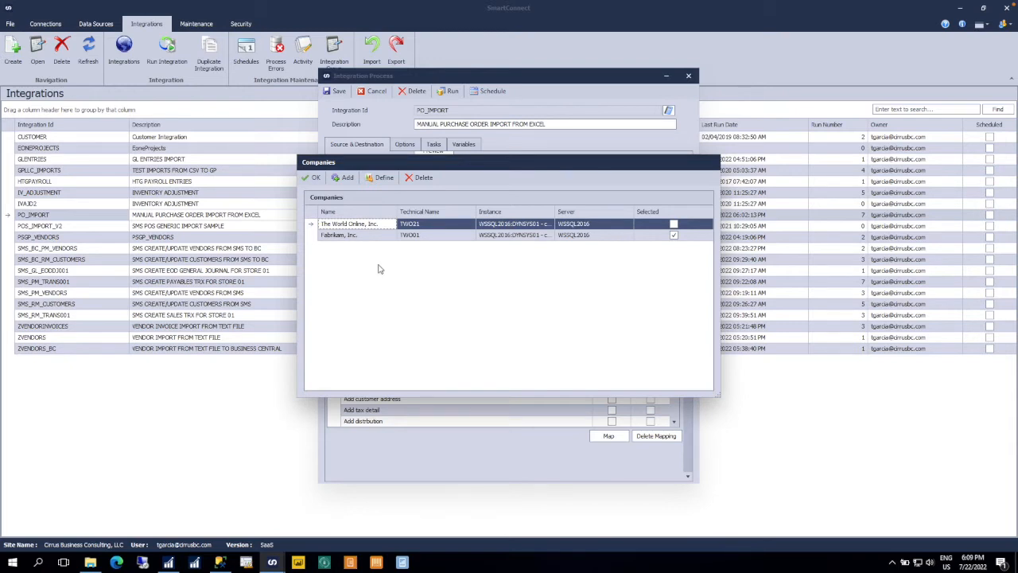
{"action": "left_click", "coordinate": [312, 178]}
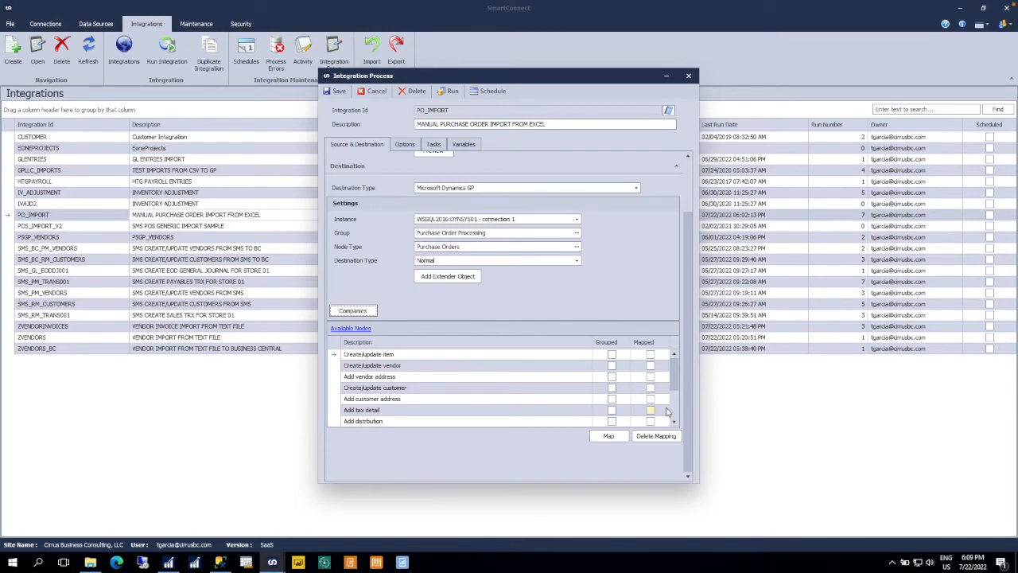
Open the mapping of the Create purchase order node and examine its destination columns.
{"action": "scroll", "coordinate": [672, 406], "scroll_direction": "down", "scroll_amount": 2}
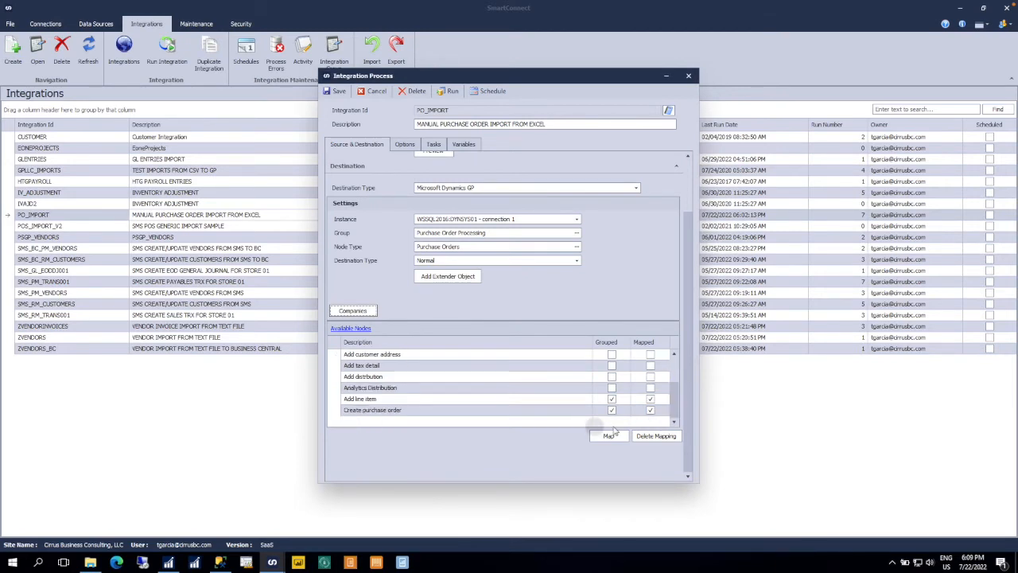
{"action": "left_click", "coordinate": [688, 194]}
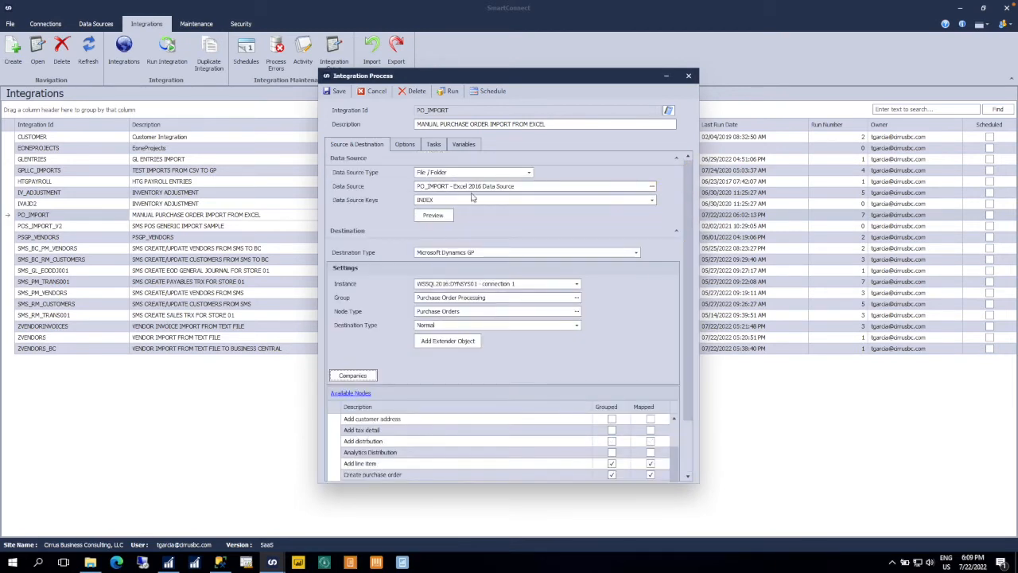
{"action": "left_click", "coordinate": [689, 455]}
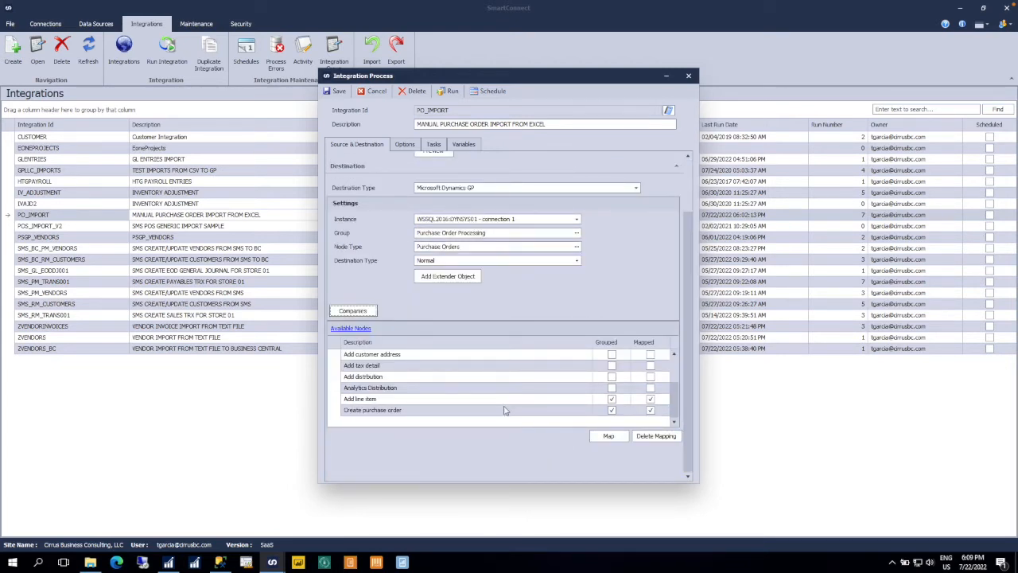
{"action": "double_click", "coordinate": [410, 410]}
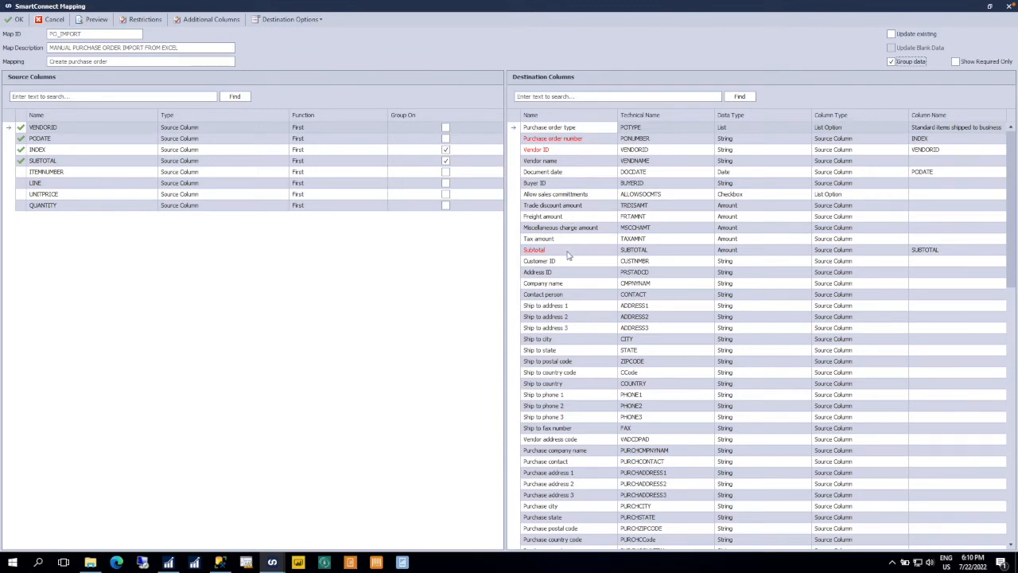
{"action": "scroll", "coordinate": [585, 410], "scroll_direction": "down", "scroll_amount": 3}
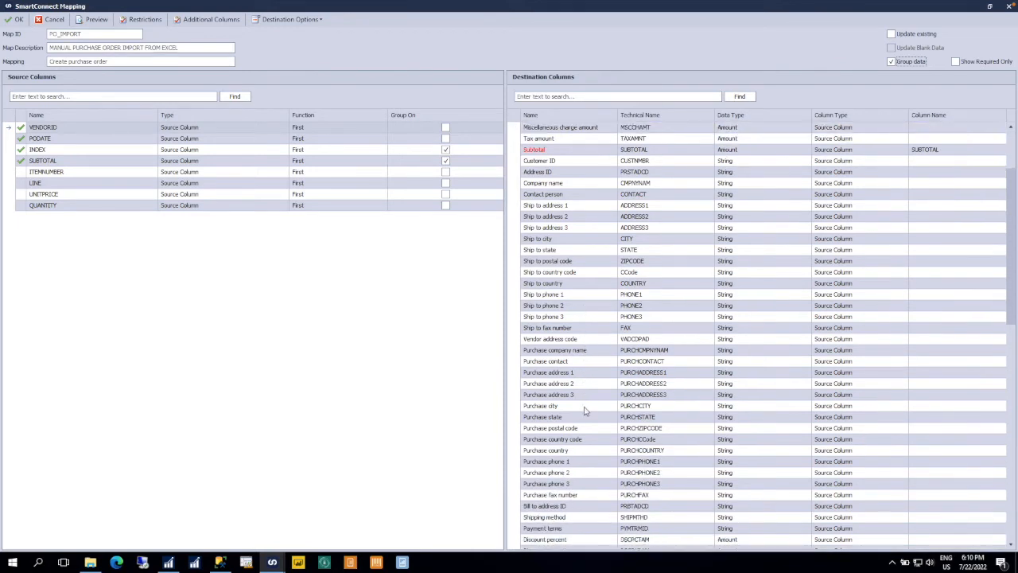
Finish reviewing the destination columns and examine the additional column types available for the Create purchase order mapping, adding none.
{"action": "scroll", "coordinate": [581, 411], "scroll_direction": "down", "scroll_amount": 2}
{"action": "scroll", "coordinate": [585, 397], "scroll_direction": "up", "scroll_amount": 6}
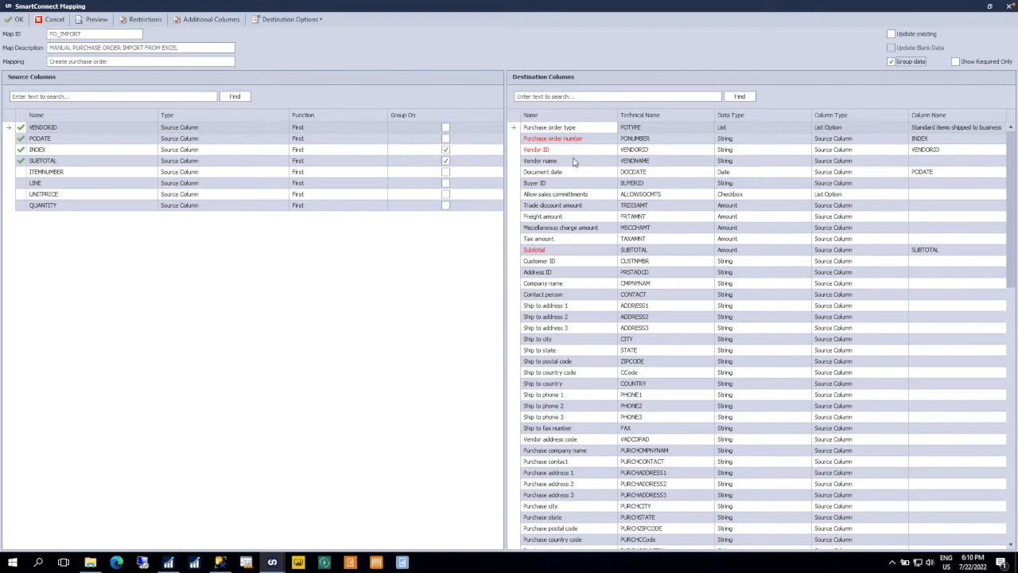
{"action": "left_click", "coordinate": [208, 19]}
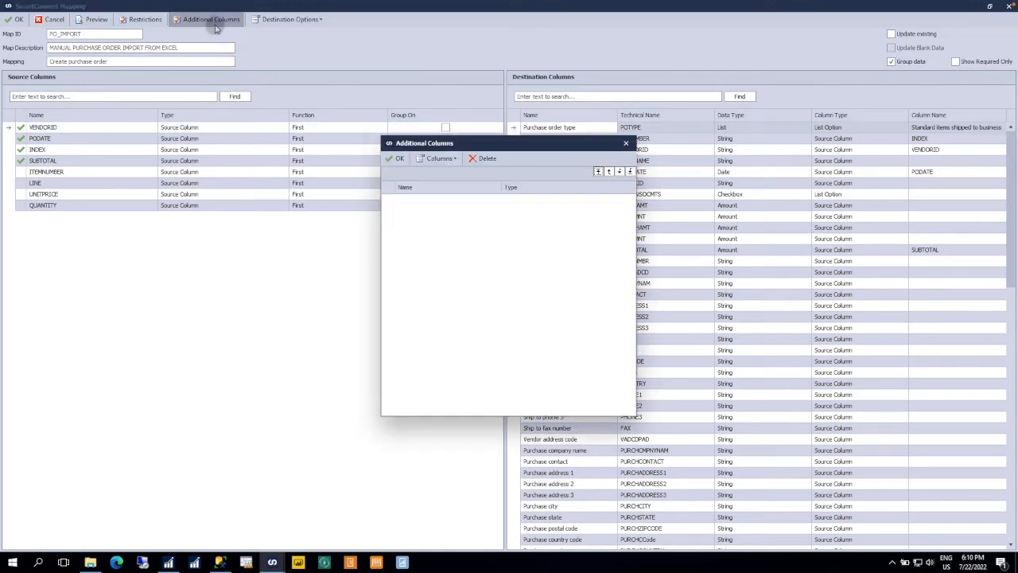
{"action": "left_click", "coordinate": [437, 158]}
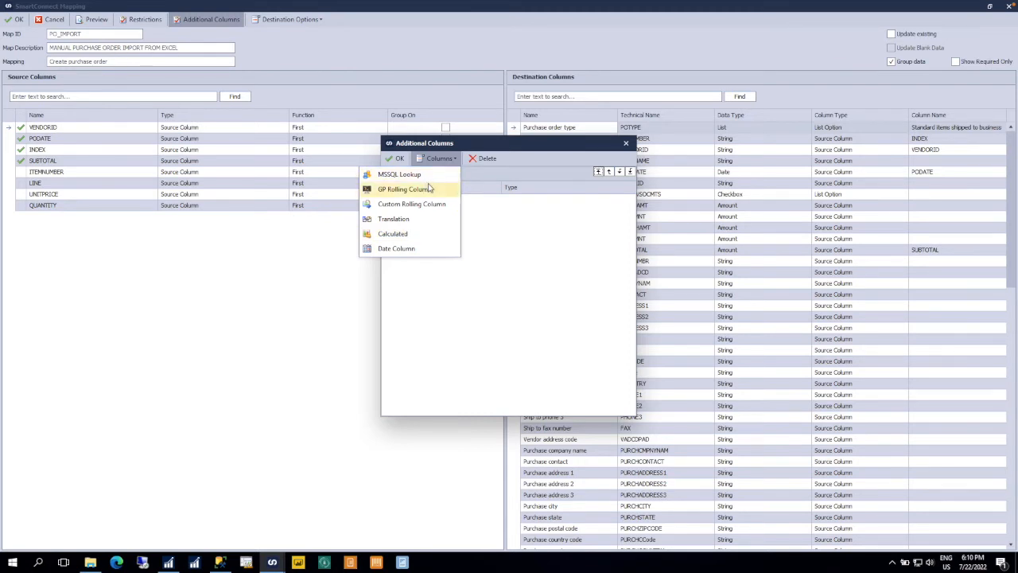
{"action": "left_click", "coordinate": [415, 238]}
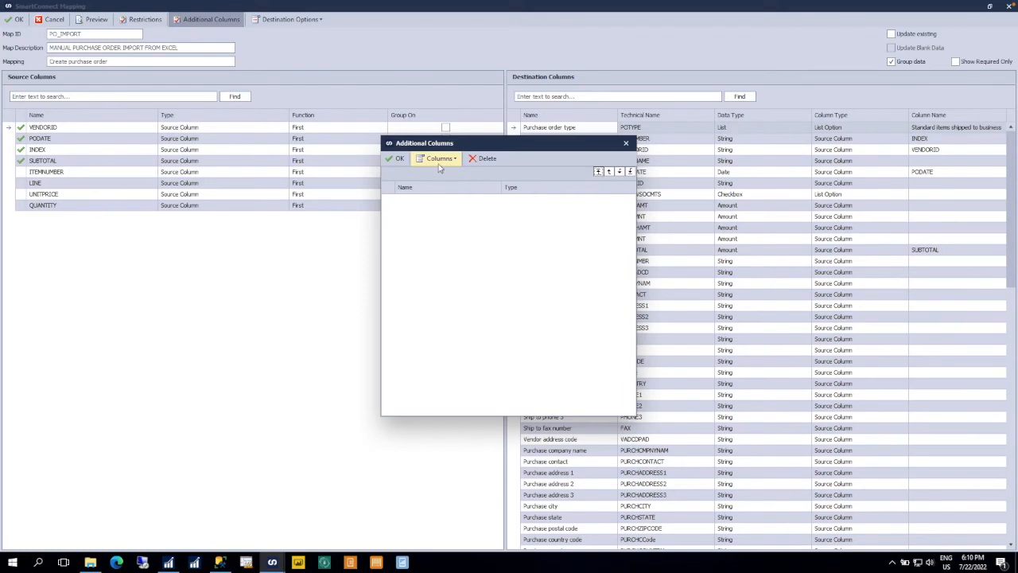
{"action": "left_click", "coordinate": [626, 144]}
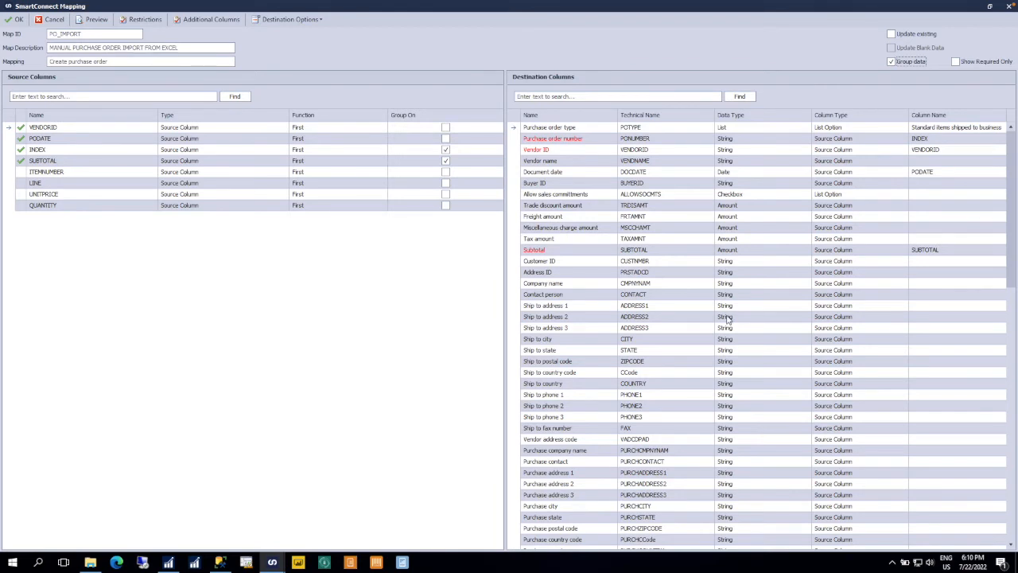
Examine the column type options for the Trade discount amount, keep Source Column, and close the Create purchase order mapping.
{"action": "left_click", "coordinate": [883, 206]}
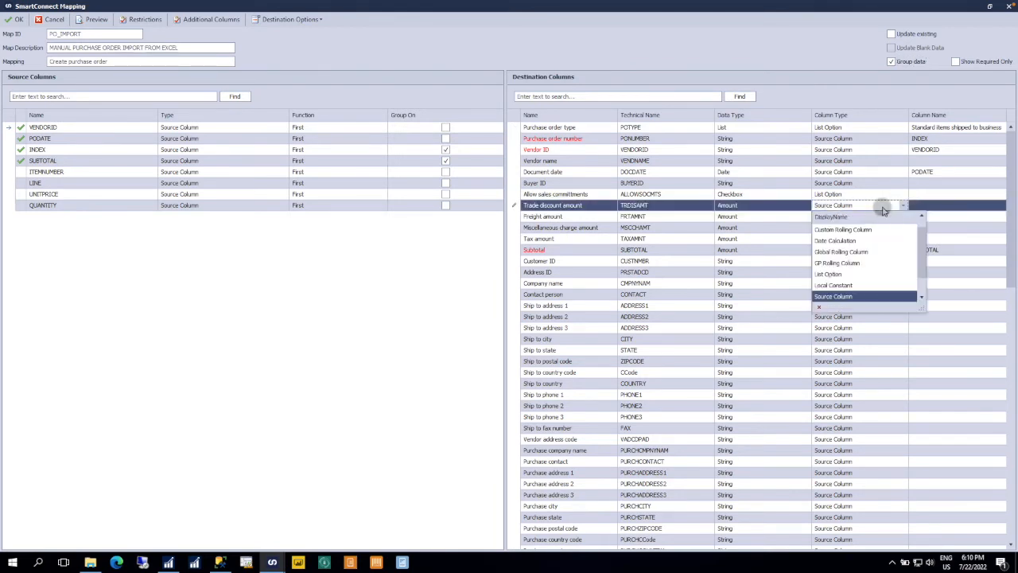
{"action": "left_click", "coordinate": [395, 258]}
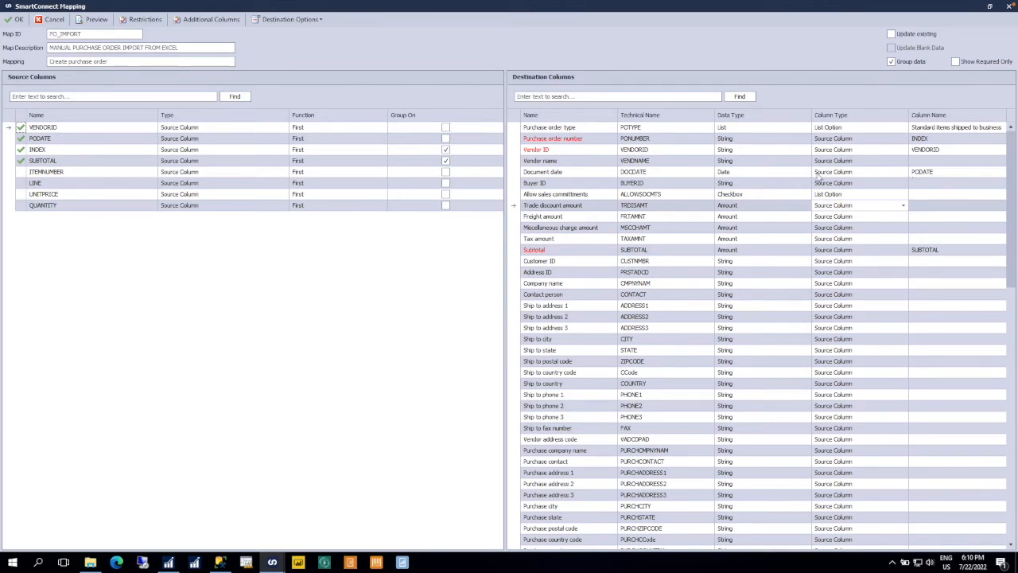
{"action": "left_click", "coordinate": [16, 19]}
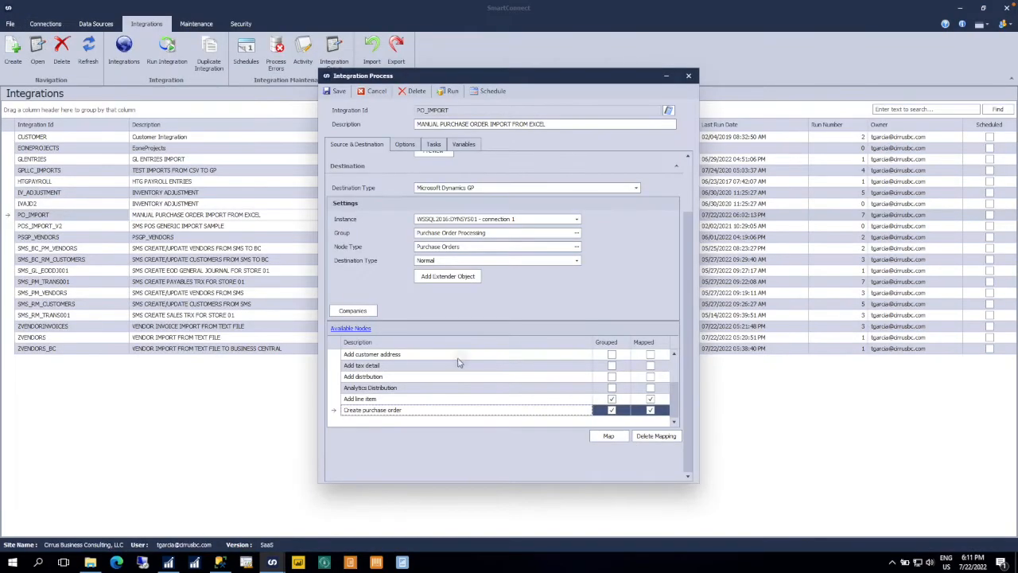
Check the Add line item mapping briefly, then reopen the Create purchase order mapping and preview its grouped data.
{"action": "double_click", "coordinate": [539, 398]}
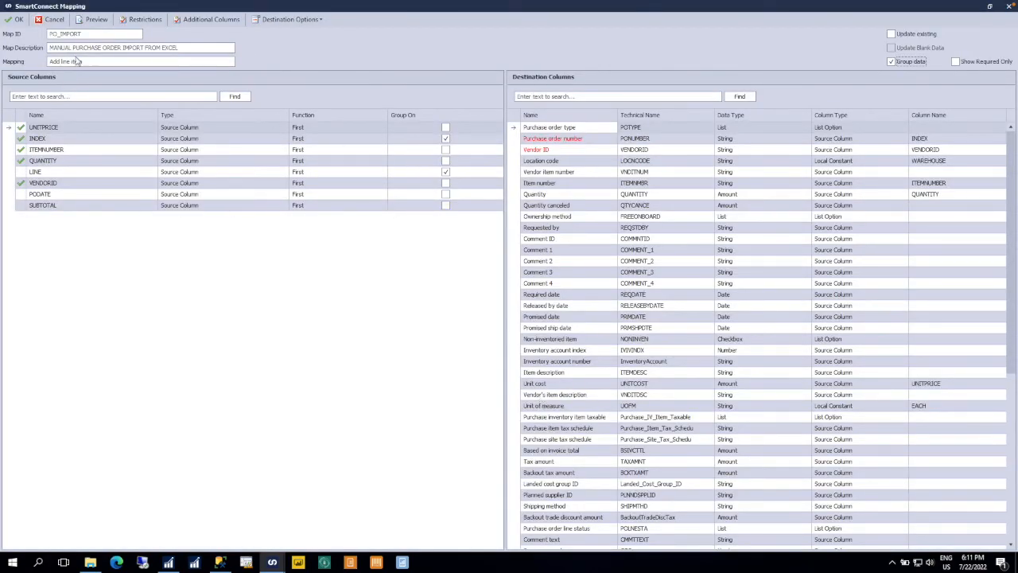
{"action": "left_click", "coordinate": [15, 20]}
{"action": "double_click", "coordinate": [509, 409]}
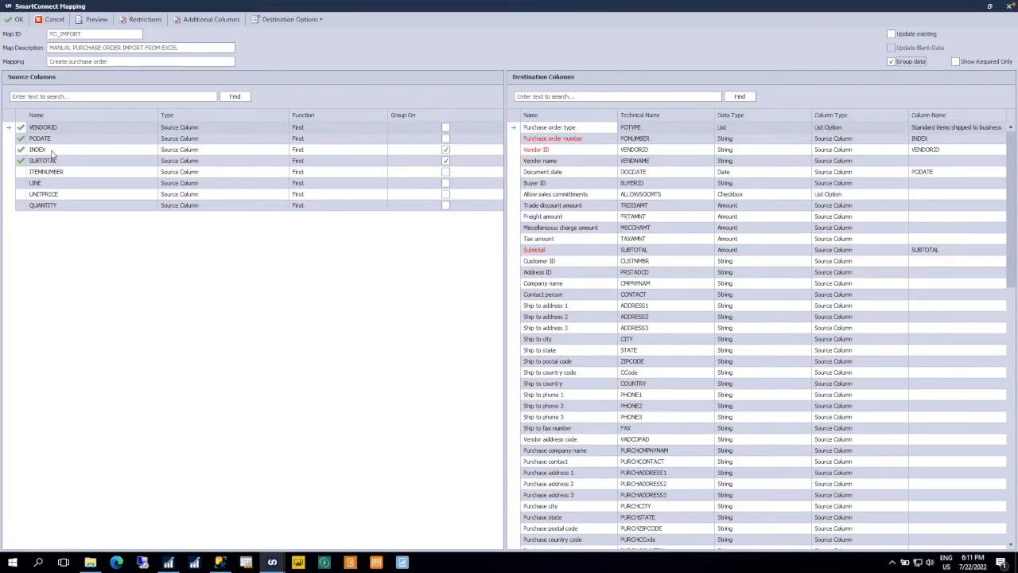
{"action": "left_click", "coordinate": [94, 19]}
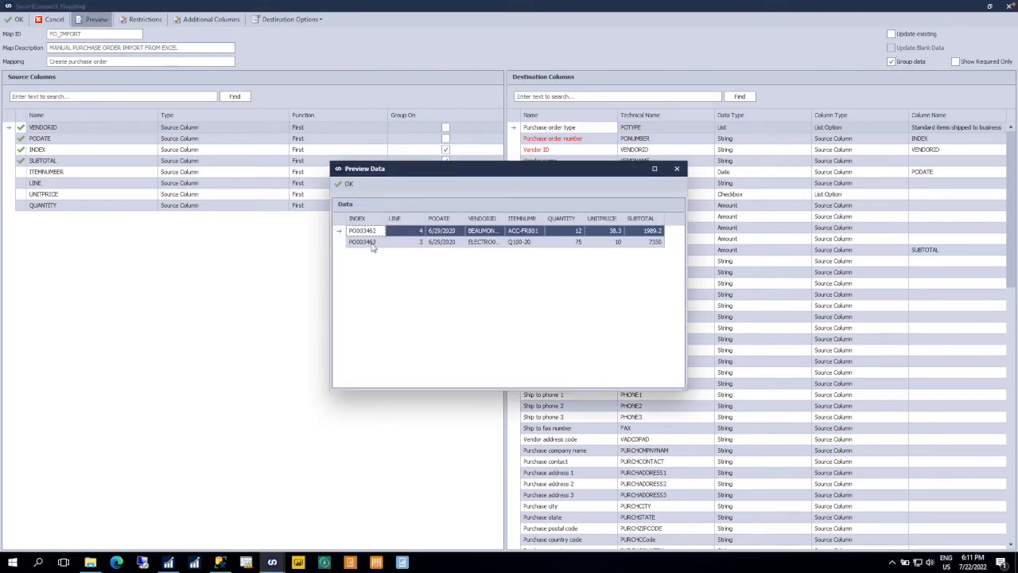
Open Purchase Order Import.xlsx in Excel, examine the rows of each purchase order and the INDEX values, and return to the data preview.
{"action": "left_click", "coordinate": [90, 562]}
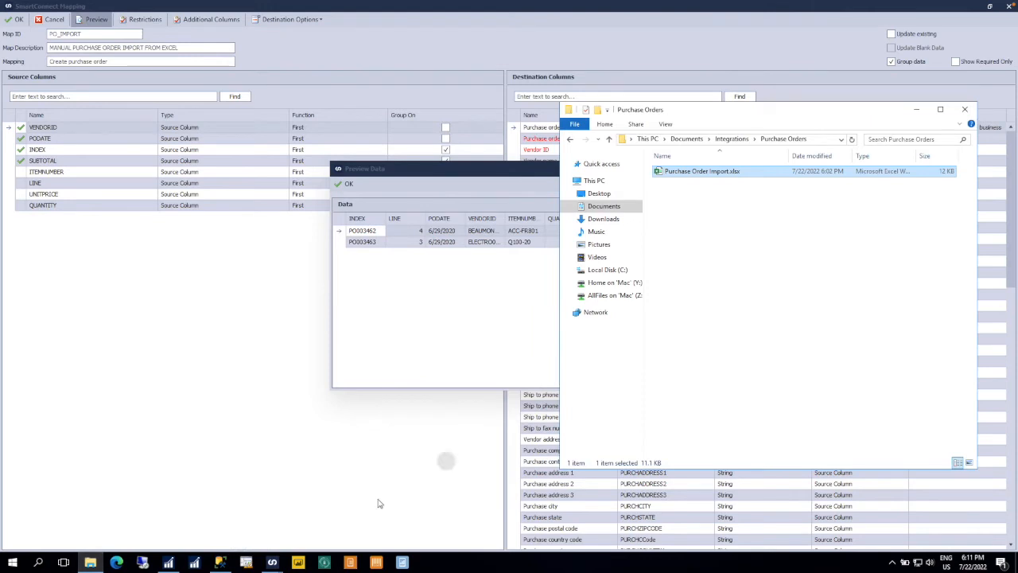
{"action": "double_click", "coordinate": [689, 173]}
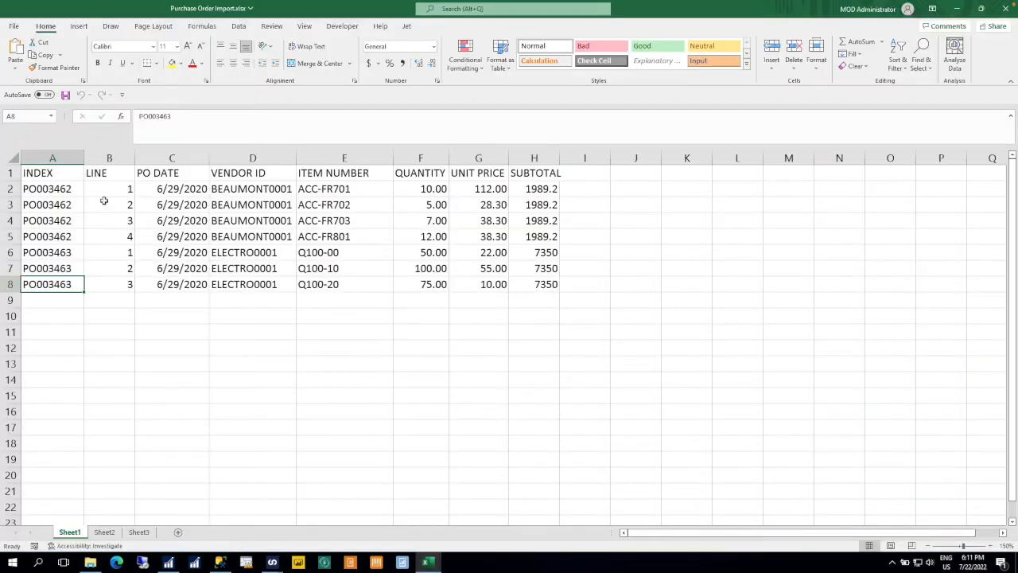
{"action": "left_click_drag", "start_coordinate": [62, 188], "coordinate": [536, 282]}
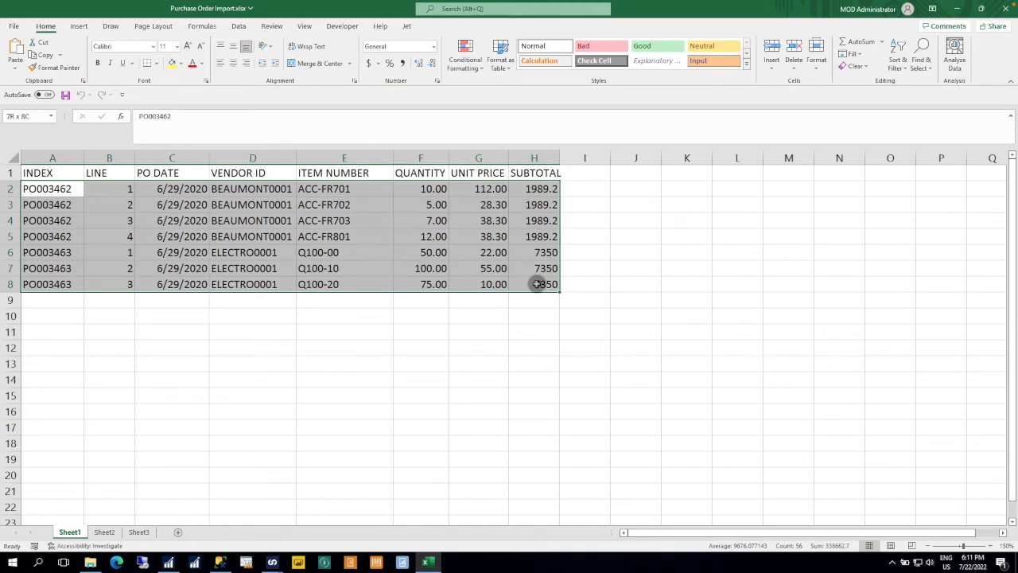
{"action": "left_click_drag", "start_coordinate": [64, 189], "coordinate": [485, 236]}
{"action": "left_click_drag", "start_coordinate": [62, 252], "coordinate": [524, 285]}
{"action": "left_click_drag", "start_coordinate": [74, 189], "coordinate": [57, 284]}
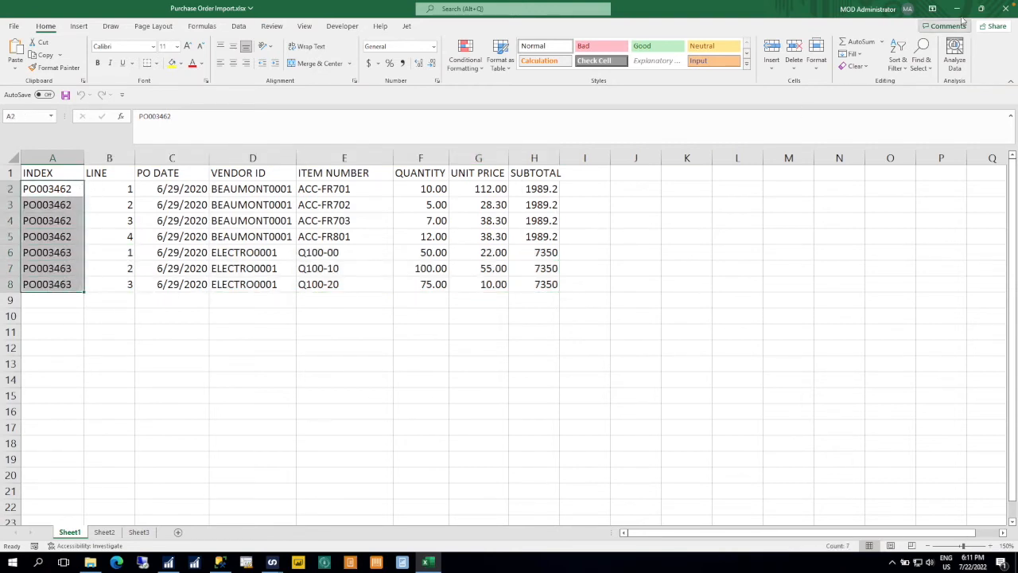
{"action": "left_click", "coordinate": [1001, 9]}
{"action": "left_click", "coordinate": [481, 252]}
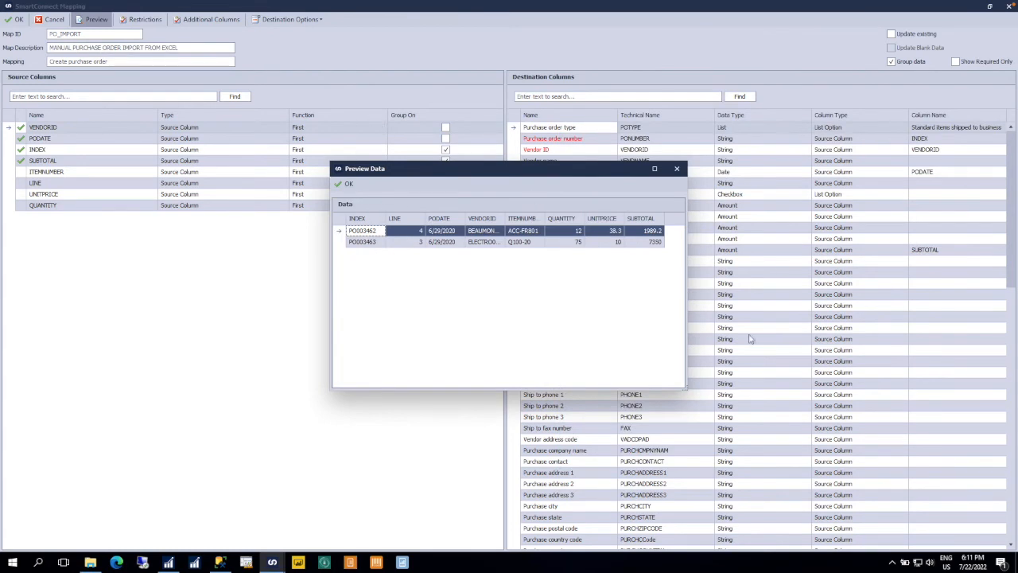
Close the Create purchase order mapping and preview the grouped data of the Add line item mapping.
{"action": "left_click", "coordinate": [346, 184]}
{"action": "left_click", "coordinate": [16, 19]}
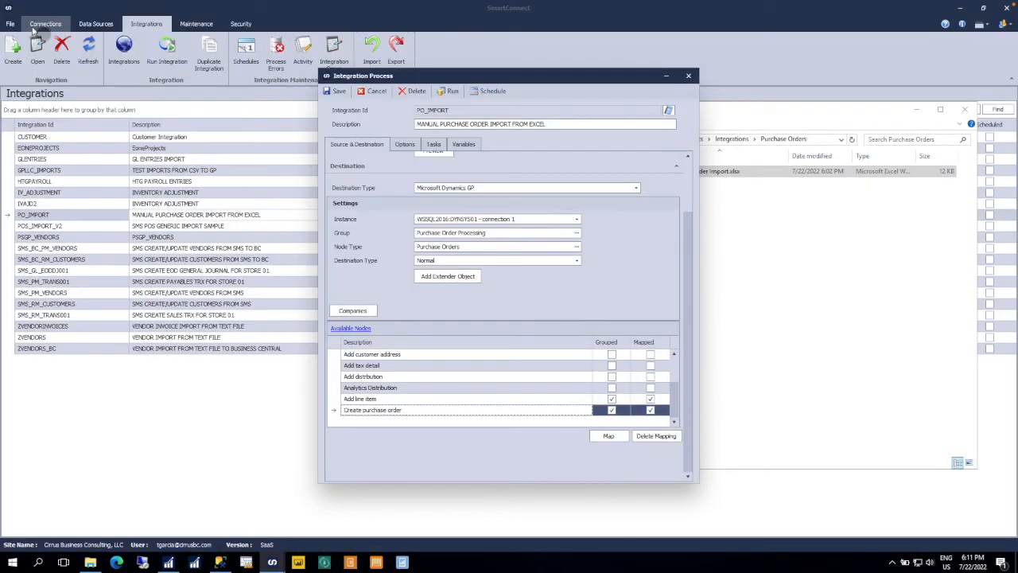
{"action": "double_click", "coordinate": [557, 399]}
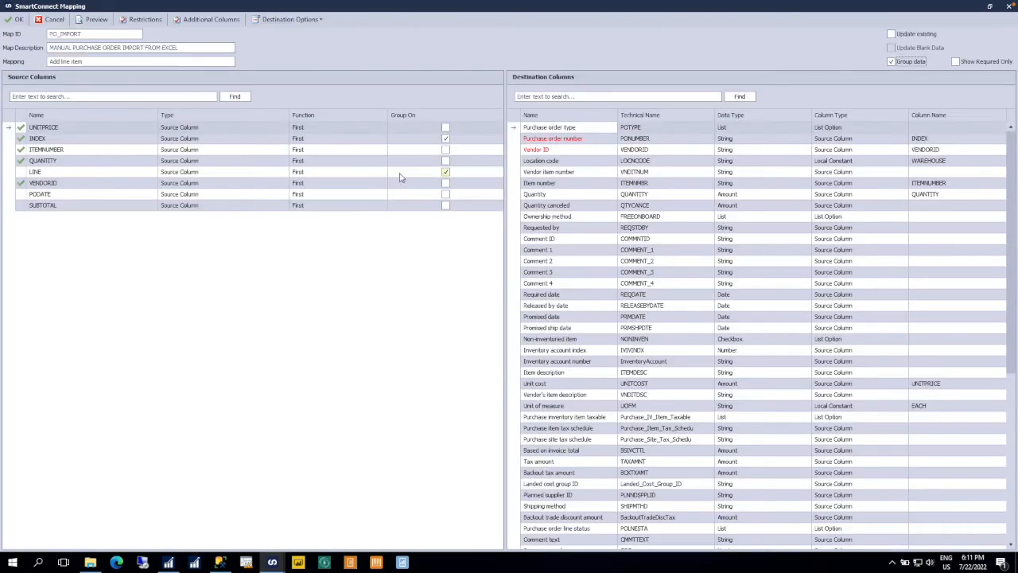
{"action": "left_click", "coordinate": [94, 19]}
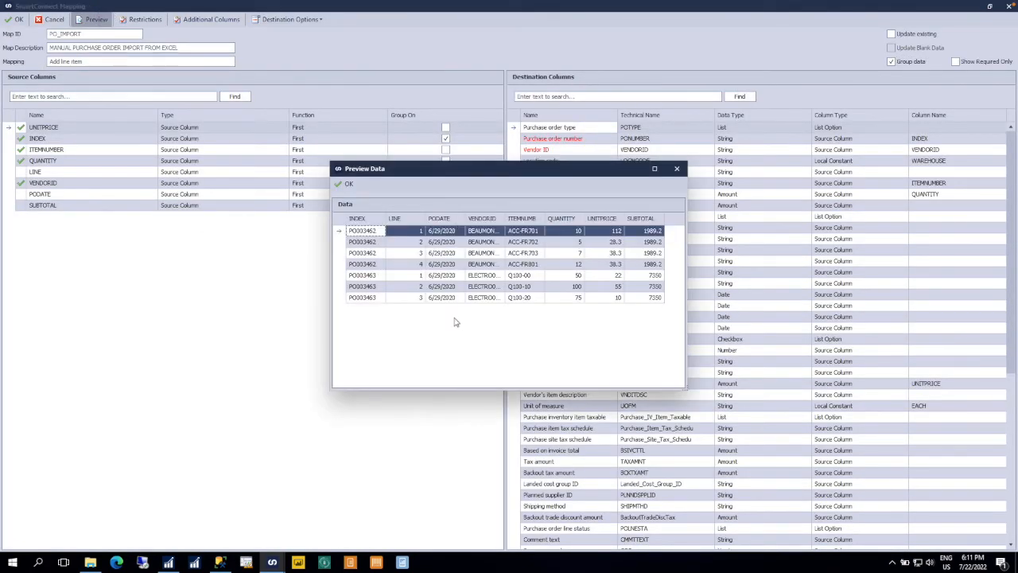
{"action": "left_click", "coordinate": [346, 183]}
{"action": "left_click", "coordinate": [16, 21]}
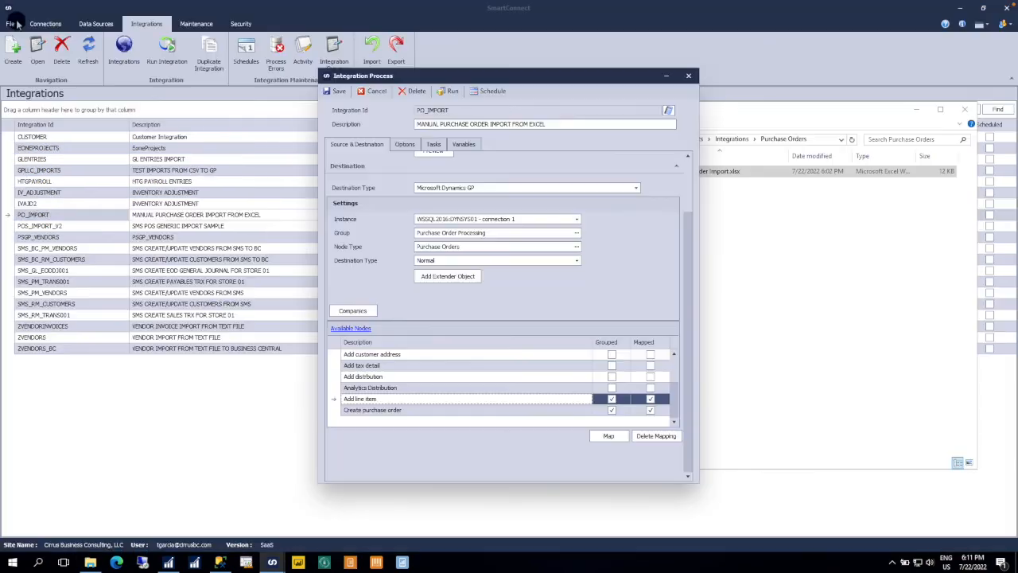
Run the PO_IMPORT integration.
{"action": "left_click", "coordinate": [452, 91]}
{"action": "left_click", "coordinate": [481, 298]}
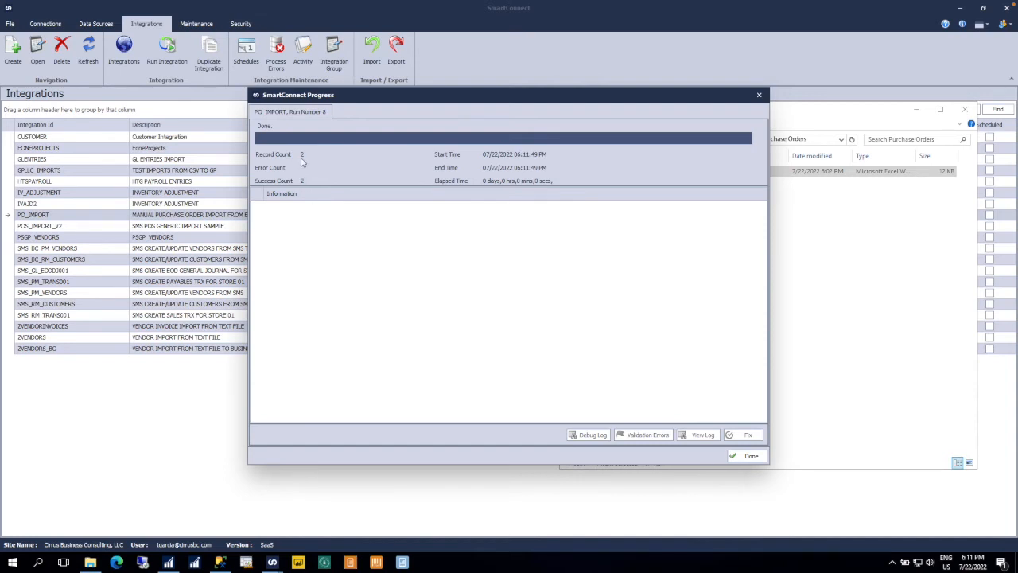
Switch to Microsoft Dynamics GP and open Purchase Order Entry in the Purchasing area.
{"action": "left_click", "coordinate": [171, 563]}
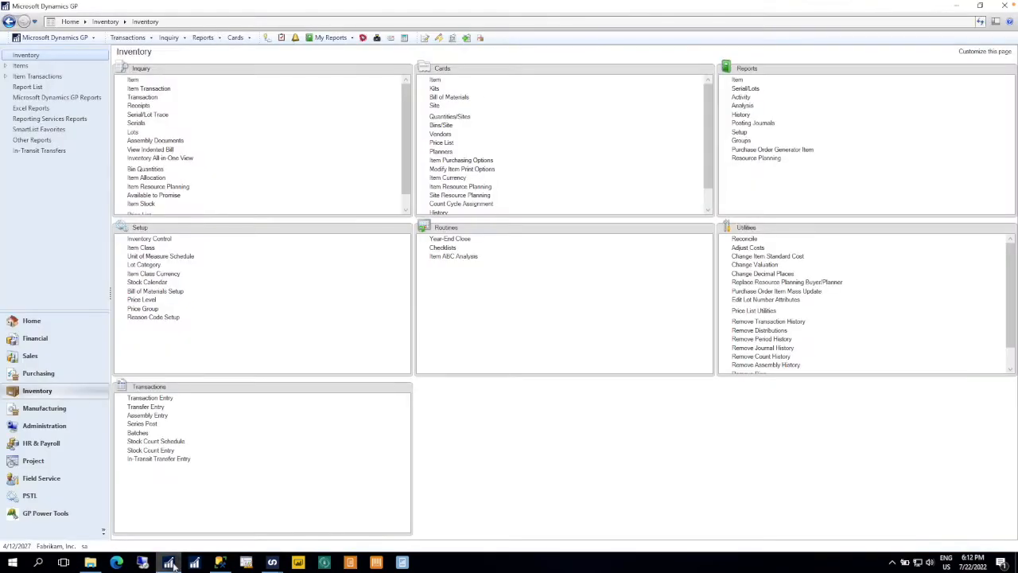
{"action": "left_click", "coordinate": [46, 374]}
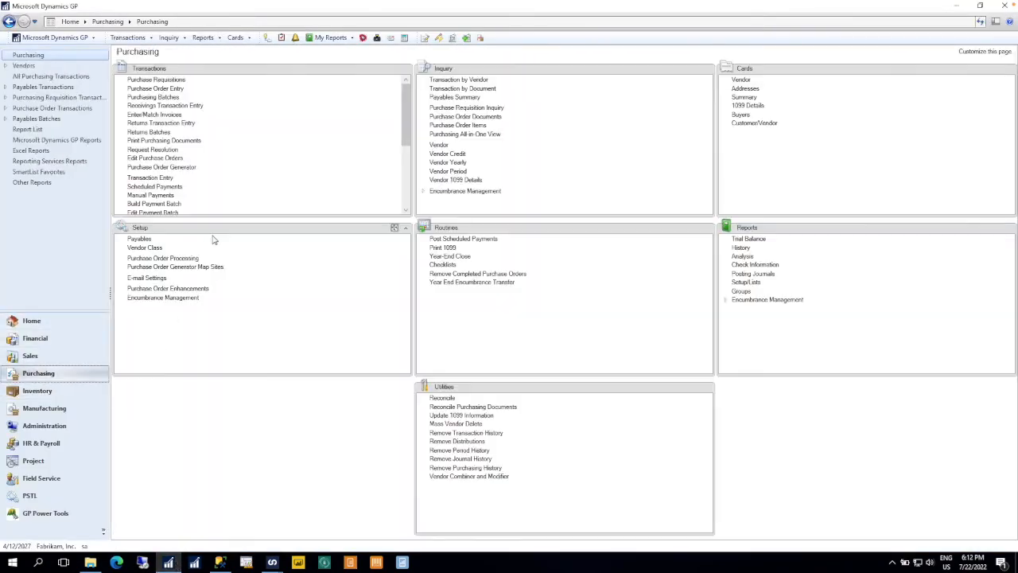
{"action": "left_click", "coordinate": [168, 88]}
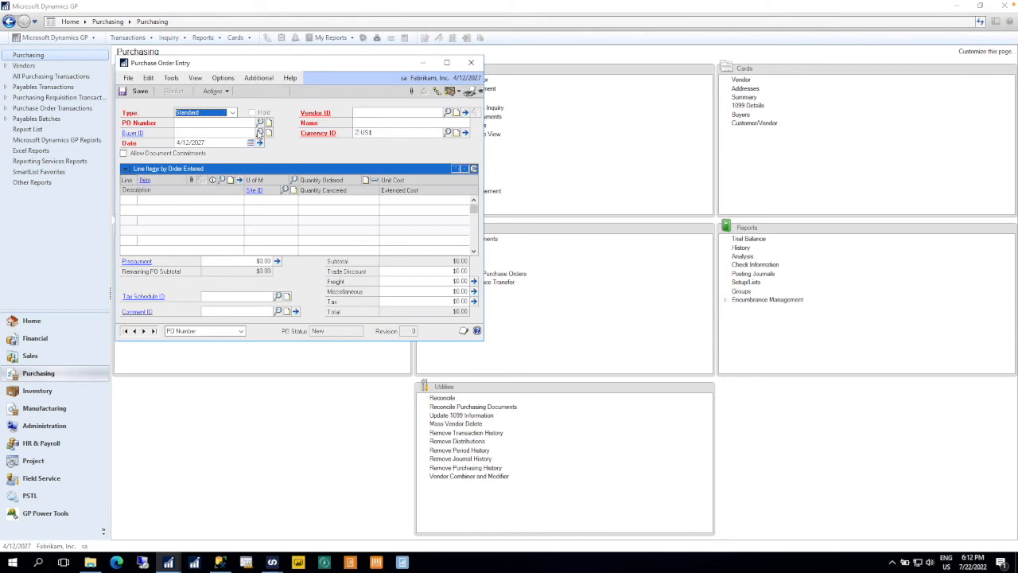
Check the purchase order numbers in Purchase Order Import.xlsx and bring up the purchase order lookup in Microsoft Dynamics GP.
{"action": "left_click", "coordinate": [89, 563]}
{"action": "double_click", "coordinate": [710, 173]}
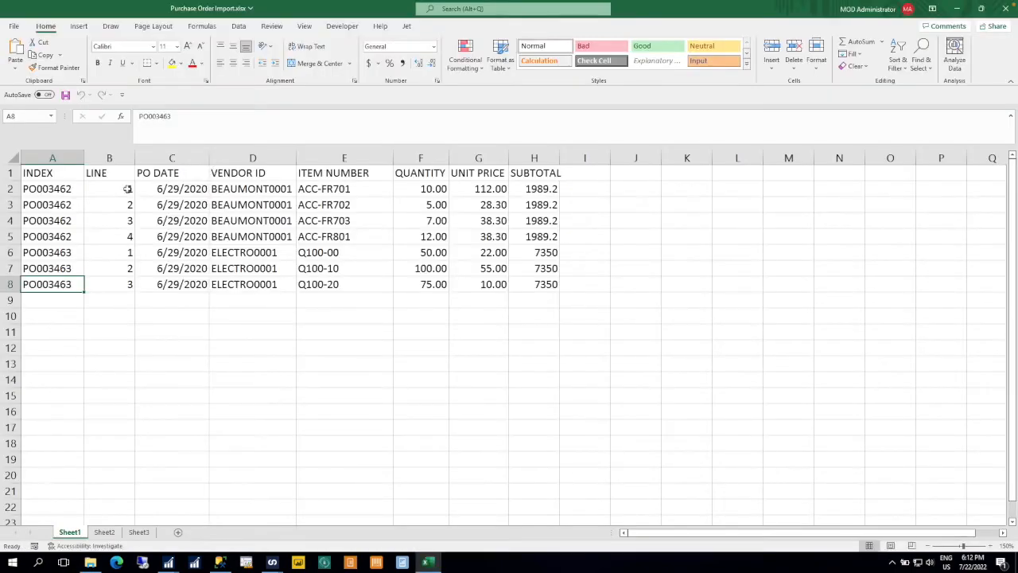
{"action": "left_click", "coordinate": [1005, 8]}
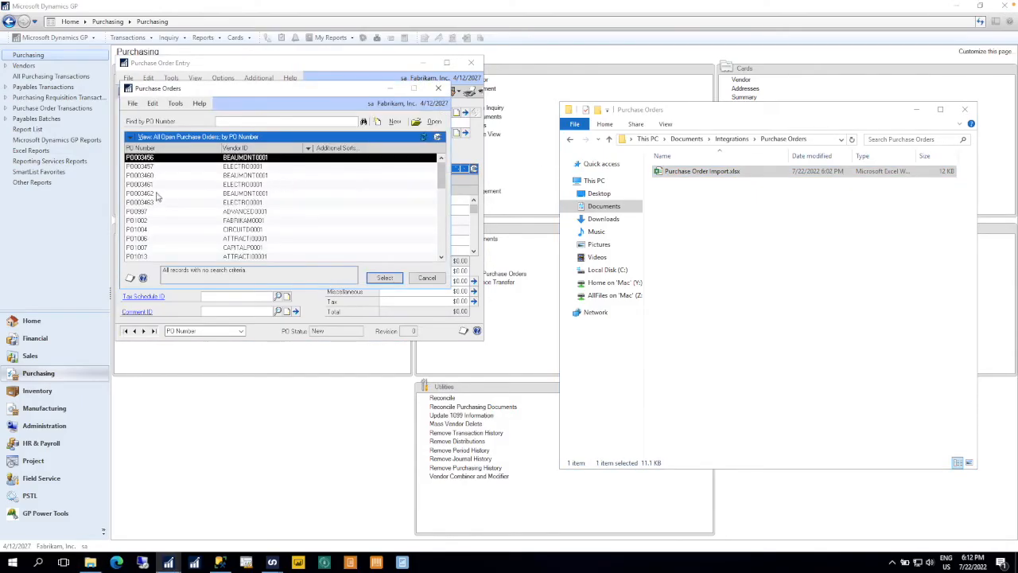
Review the imported Beaumont Construction and Electronic Telephone Co. purchase orders with their line items collapsed, and close Purchase Order Entry.
{"action": "double_click", "coordinate": [157, 193]}
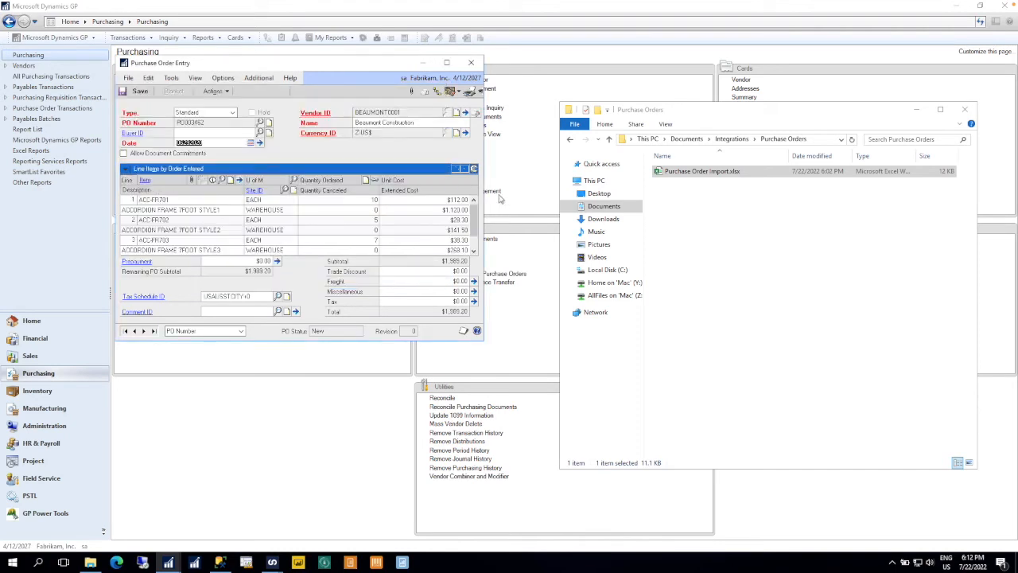
{"action": "left_click", "coordinate": [474, 170]}
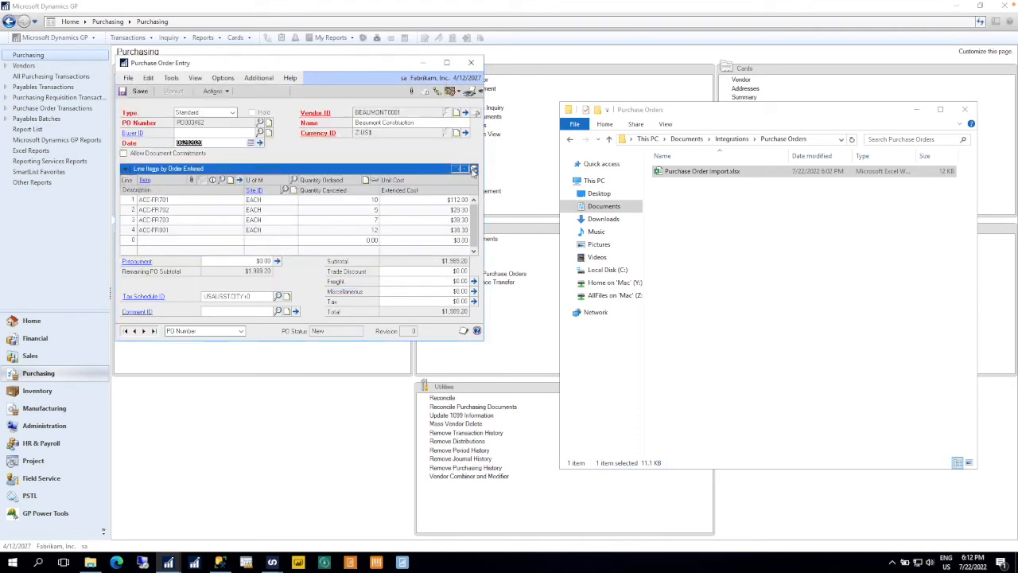
{"action": "left_click", "coordinate": [144, 331]}
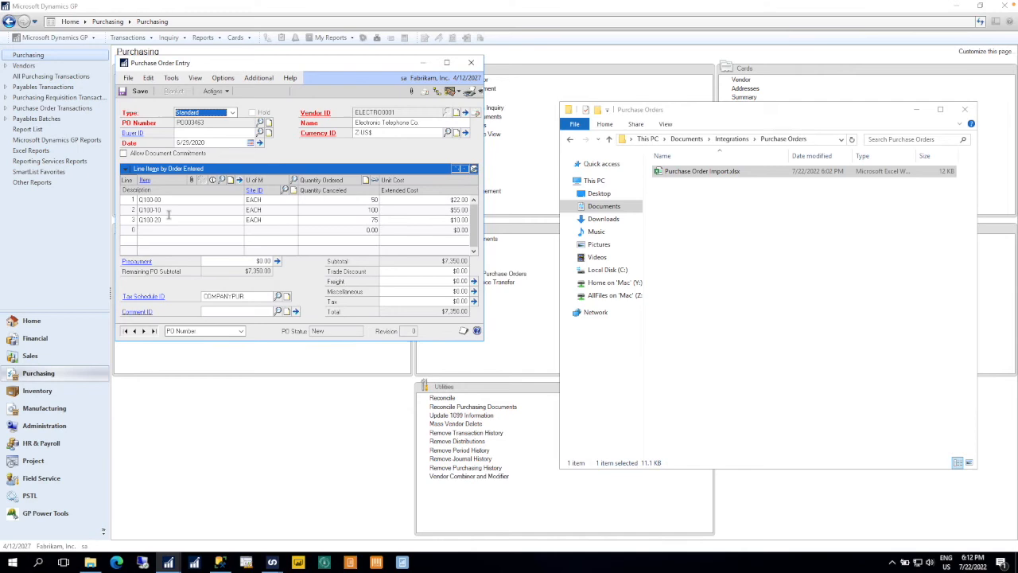
{"action": "left_click", "coordinate": [471, 62]}
Dismiss the SmartConnect Progress window of the PO_IMPORT run and return to the SmartConnect integrations list.
{"action": "mouse_move", "coordinate": [273, 561]}
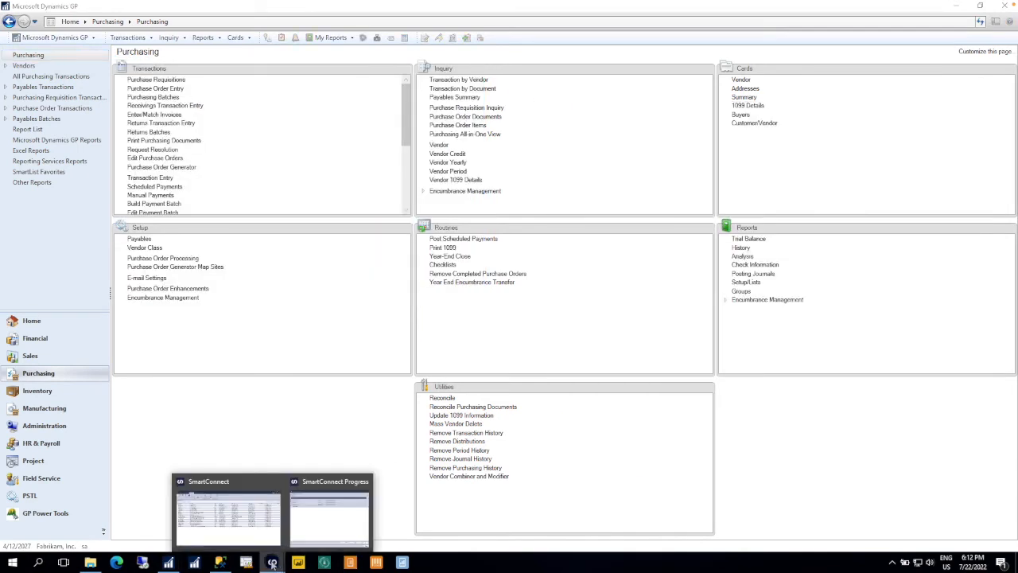
{"action": "left_click", "coordinate": [329, 525]}
{"action": "left_click", "coordinate": [742, 456]}
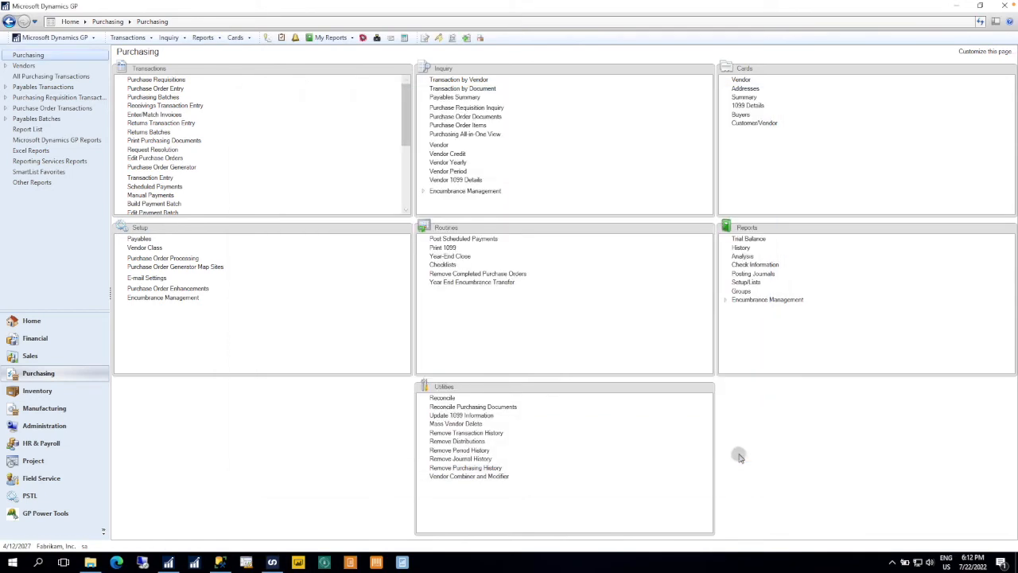
{"action": "mouse_move", "coordinate": [273, 562]}
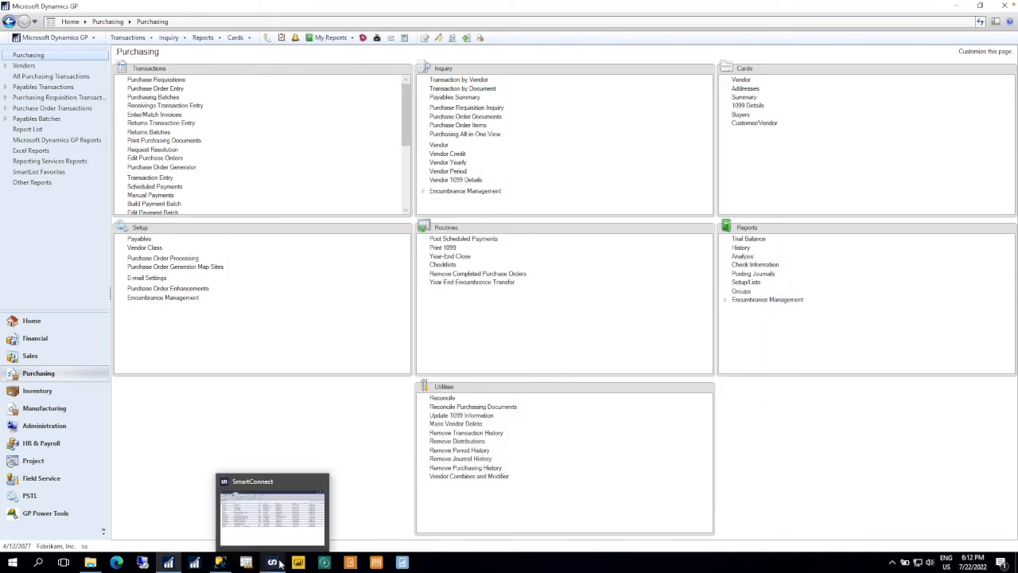
{"action": "left_click", "coordinate": [257, 518]}
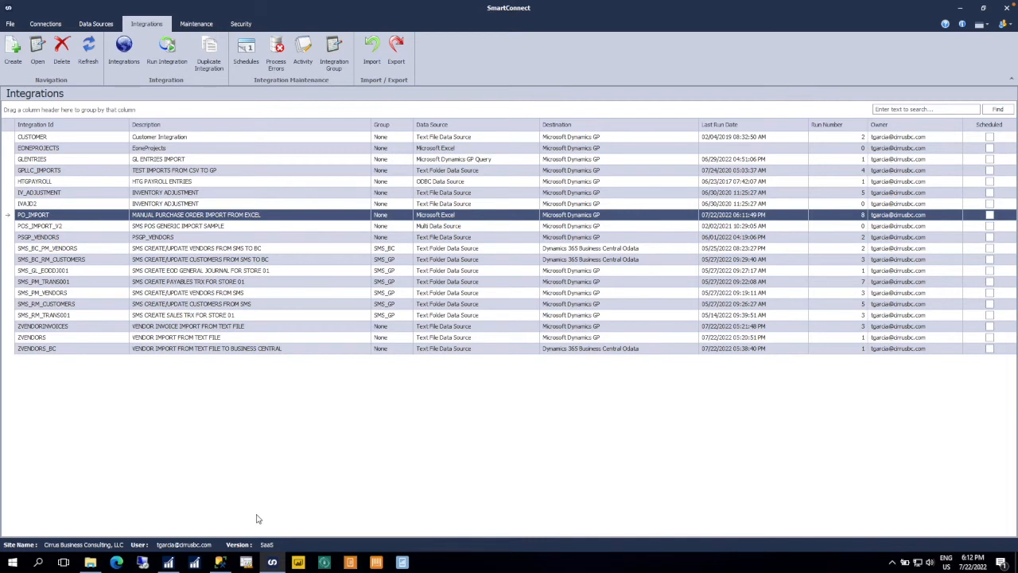
Select the ZVENDORS integration, inspect its source file VENDORS.csv in the Integrations\Vendors folder, and return to SmartConnect.
{"action": "left_click", "coordinate": [211, 338]}
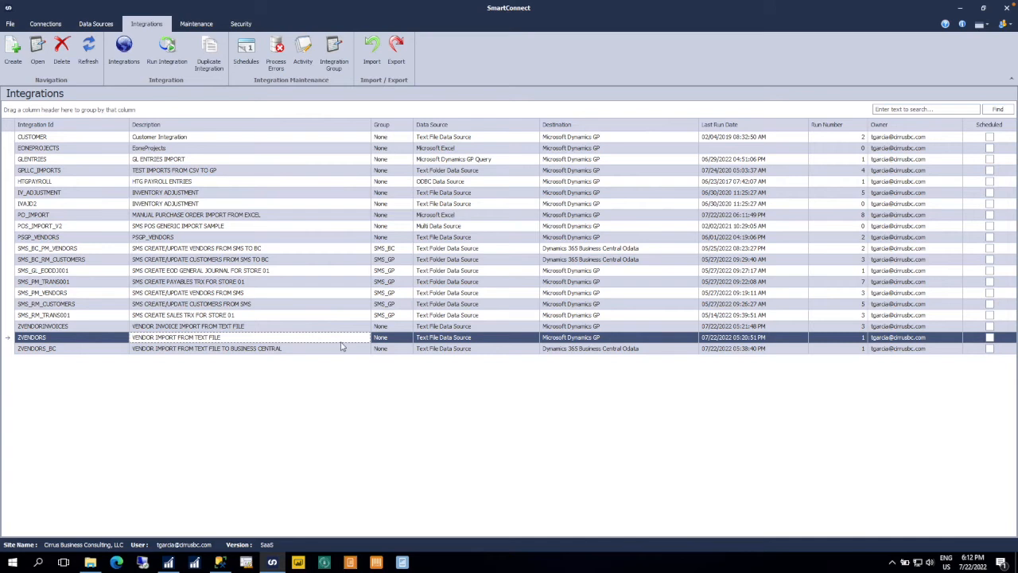
{"action": "left_click", "coordinate": [90, 562]}
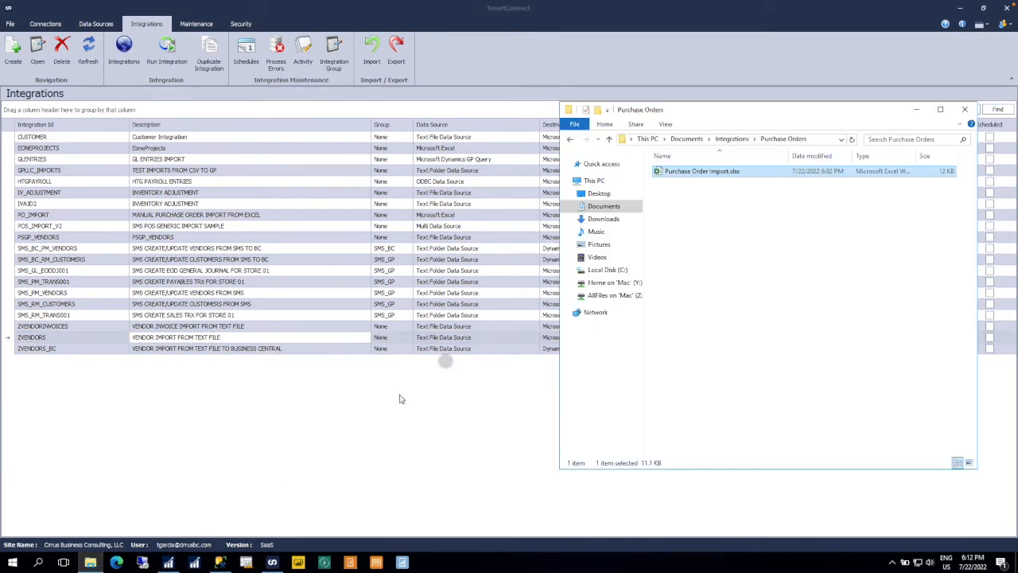
{"action": "left_click", "coordinate": [741, 140]}
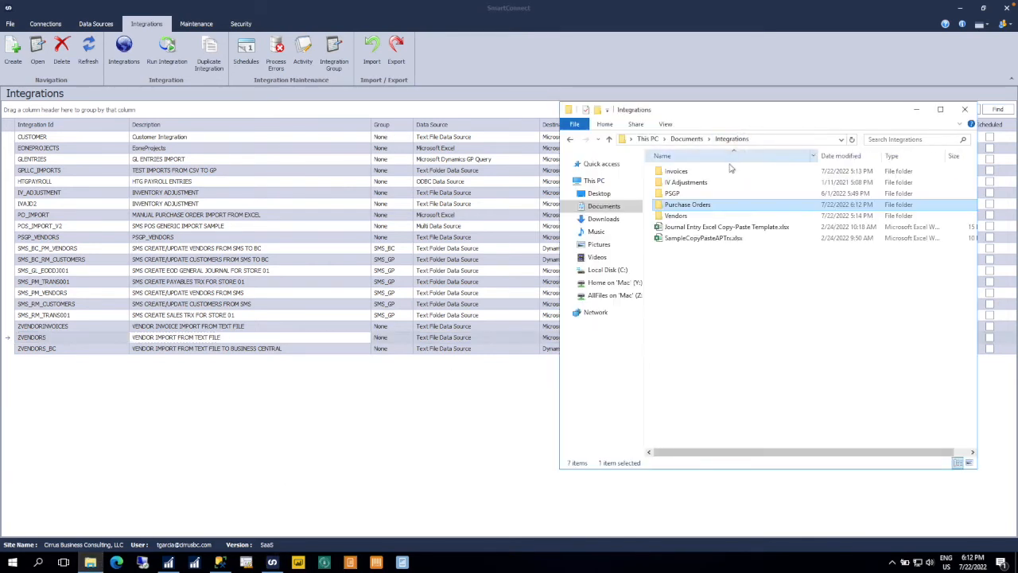
{"action": "double_click", "coordinate": [682, 215]}
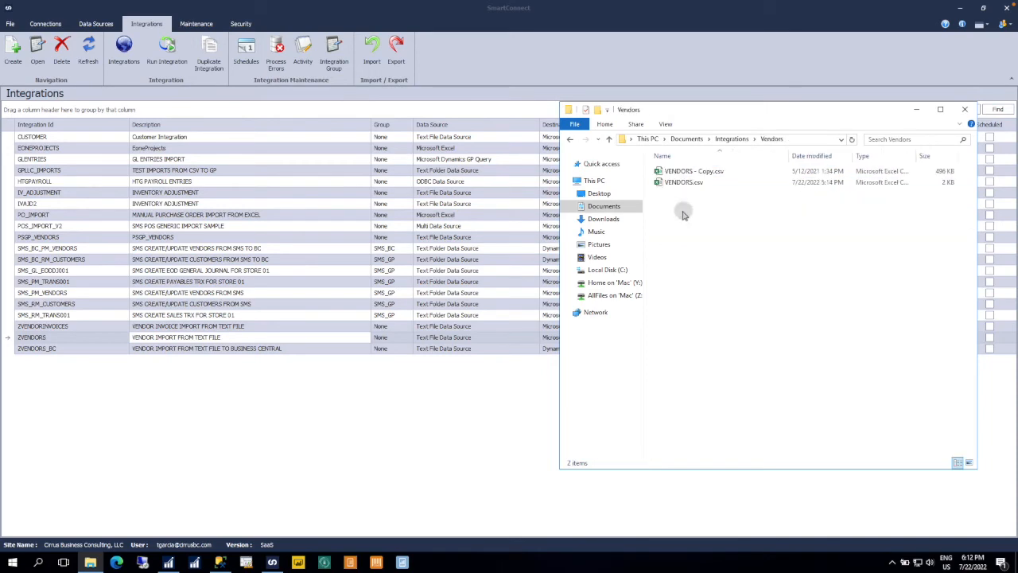
{"action": "double_click", "coordinate": [688, 183]}
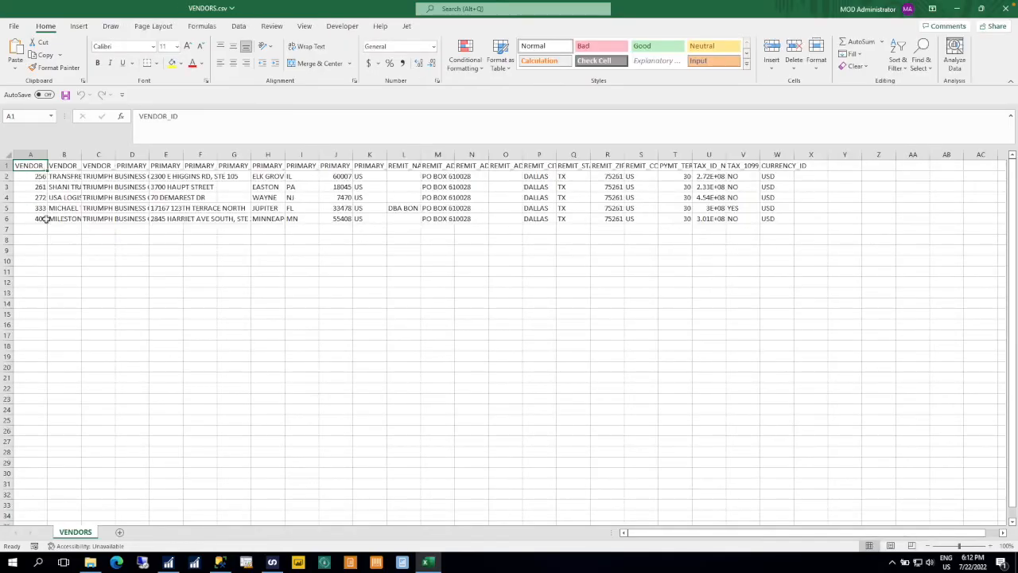
{"action": "left_click", "coordinate": [1005, 8]}
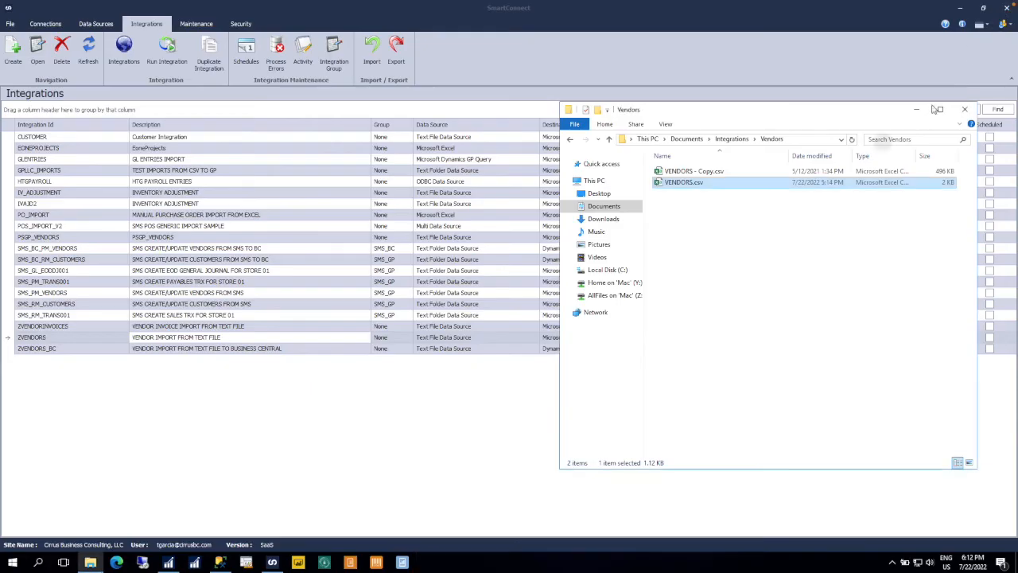
{"action": "left_click", "coordinate": [121, 369]}
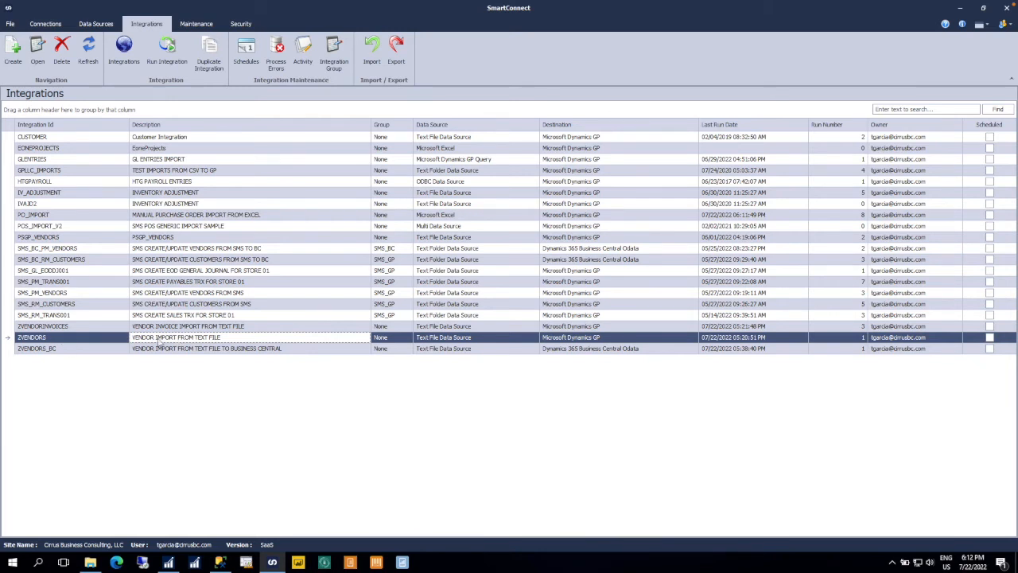
Review the ZVENDORS integration's source and destination setup, check the Schedules page, and return to the integrations list.
{"action": "double_click", "coordinate": [251, 341]}
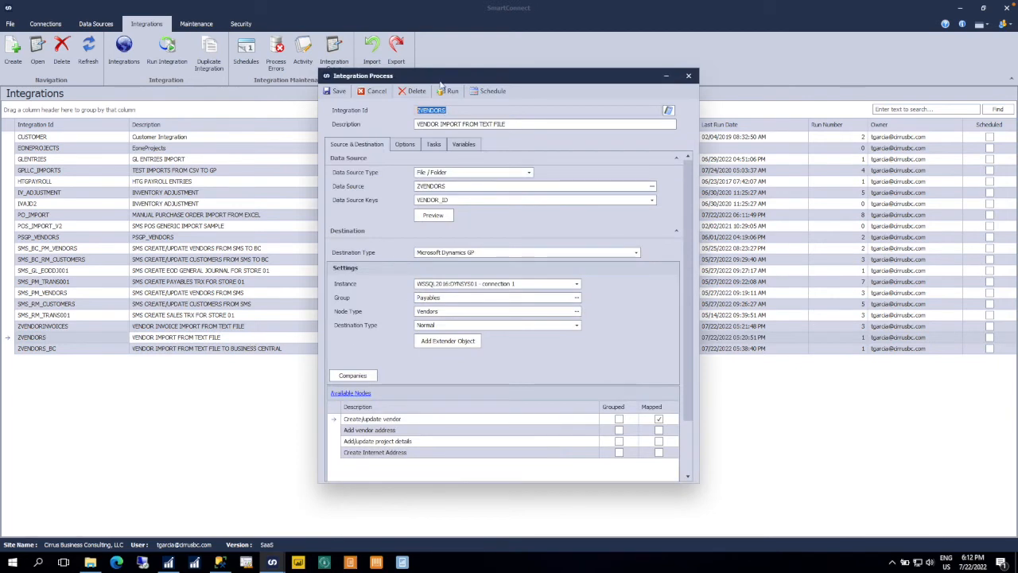
{"action": "left_click", "coordinate": [688, 76]}
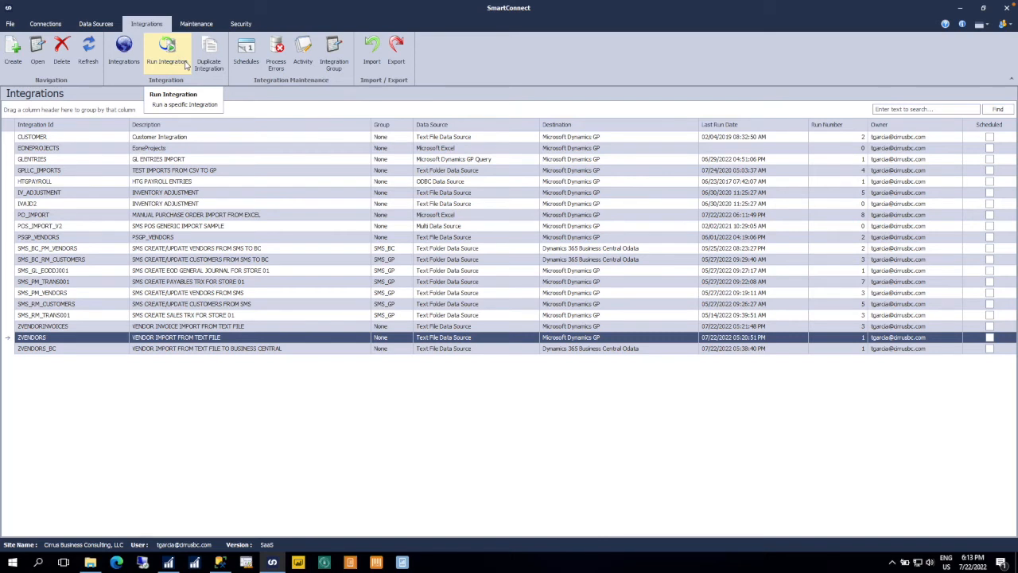
{"action": "left_click", "coordinate": [245, 64]}
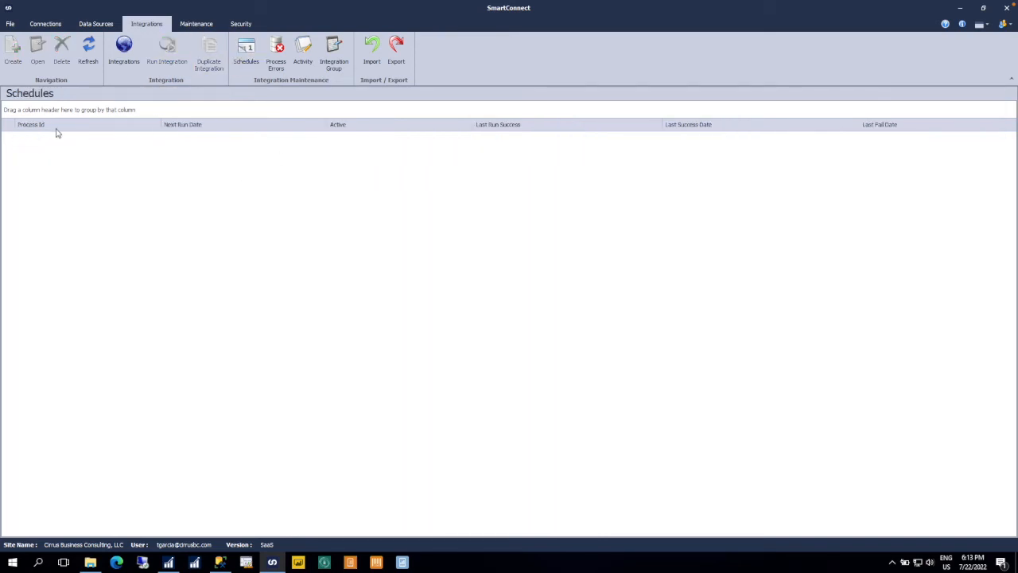
{"action": "left_click", "coordinate": [123, 52]}
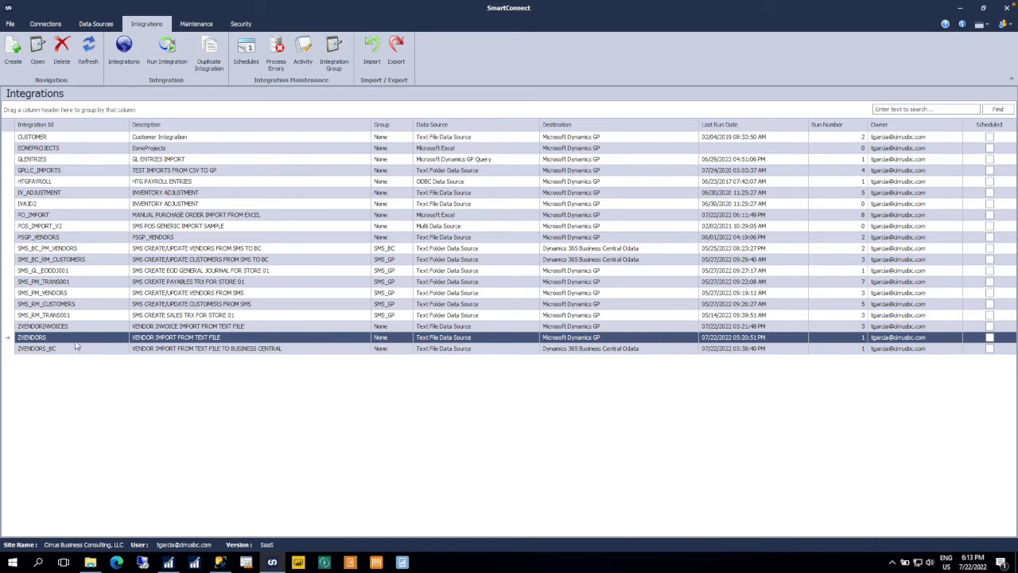
Run the ZVENDORS integration into Microsoft Dynamics GP and dismiss its progress window.
{"action": "left_click", "coordinate": [163, 56]}
{"action": "left_click", "coordinate": [167, 94]}
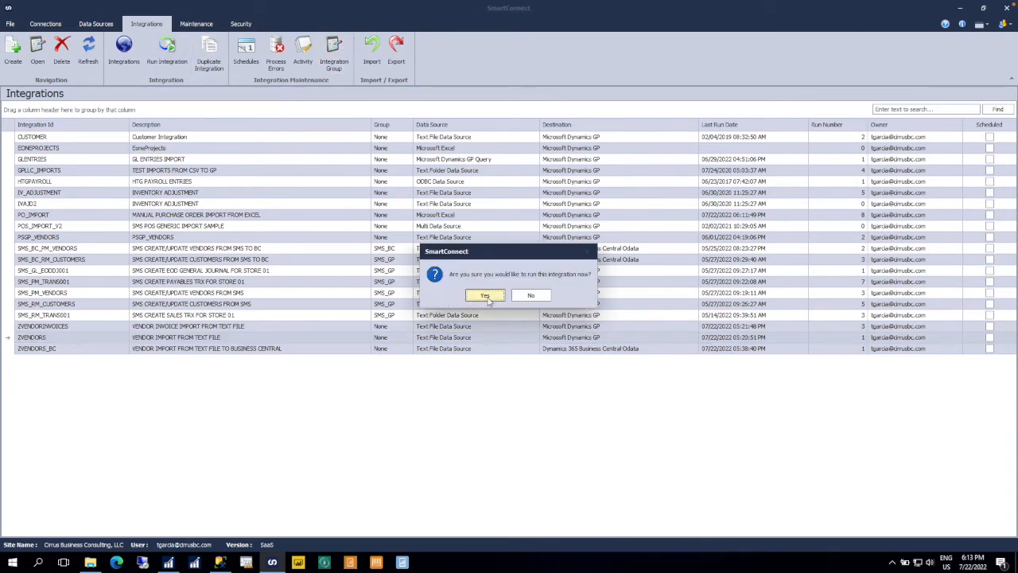
{"action": "left_click", "coordinate": [485, 296]}
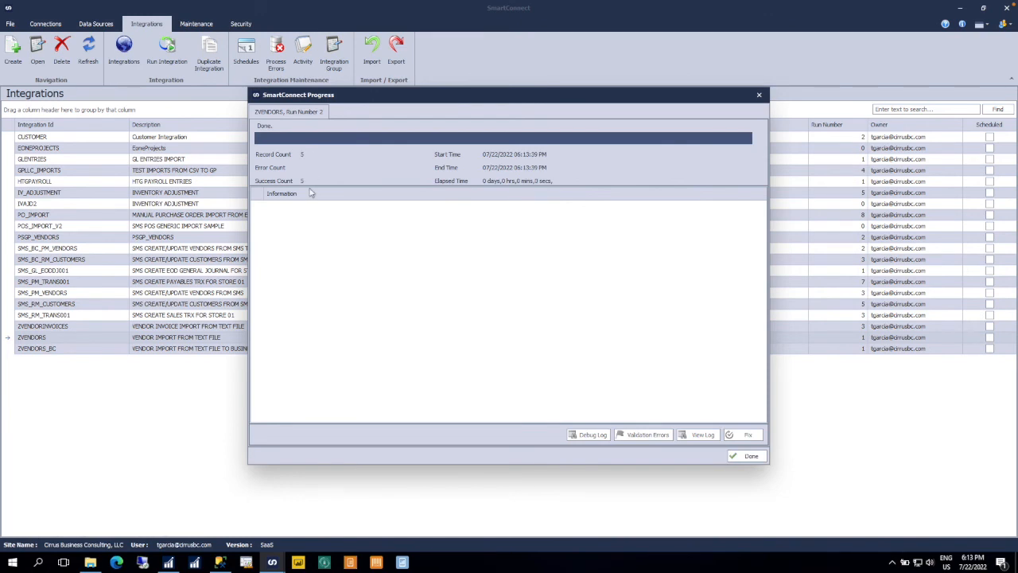
{"action": "left_click", "coordinate": [745, 455]}
Rename VENDORS.csv in the Vendors folder to VENDORS small.csv.
{"action": "left_click", "coordinate": [90, 562]}
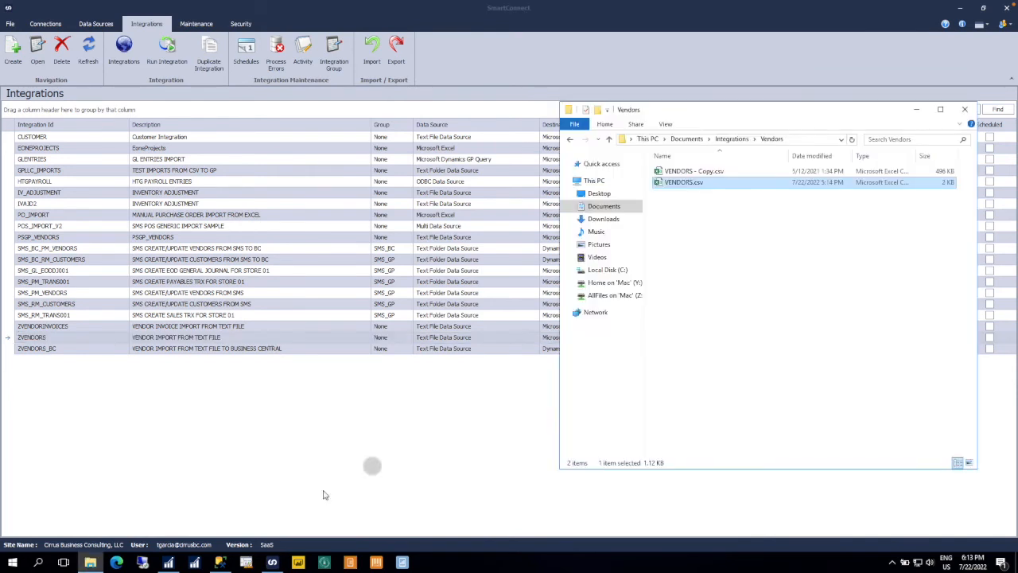
{"action": "right_click", "coordinate": [663, 186]}
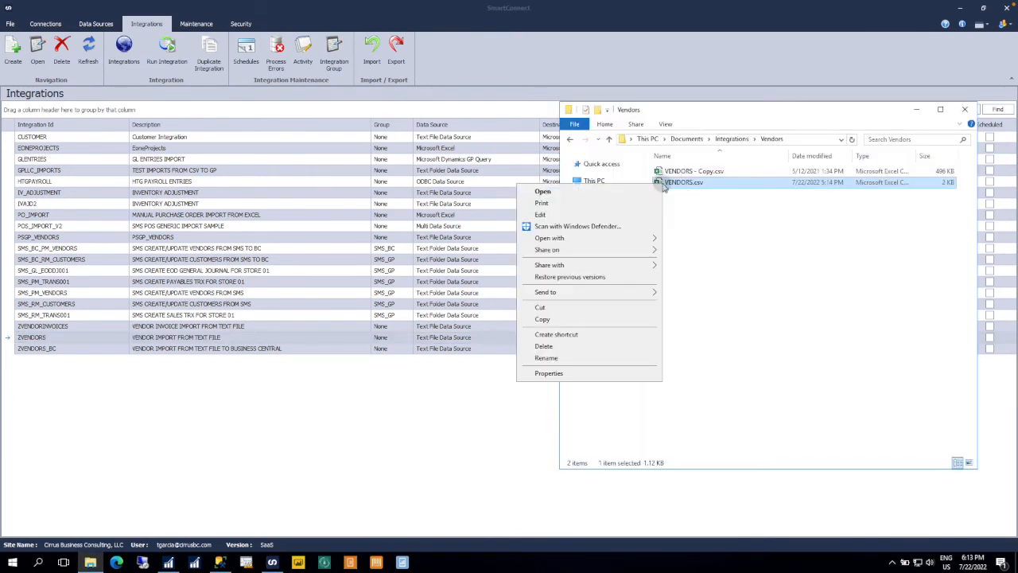
{"action": "left_click", "coordinate": [713, 201]}
{"action": "right_click", "coordinate": [688, 185]}
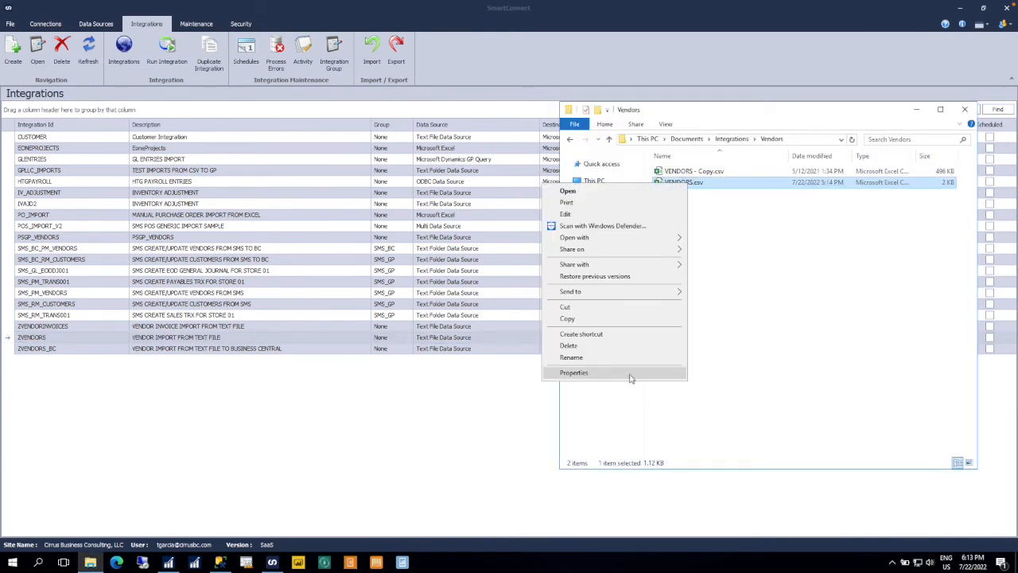
{"action": "left_click", "coordinate": [604, 357]}
{"action": "left_click", "coordinate": [700, 197]}
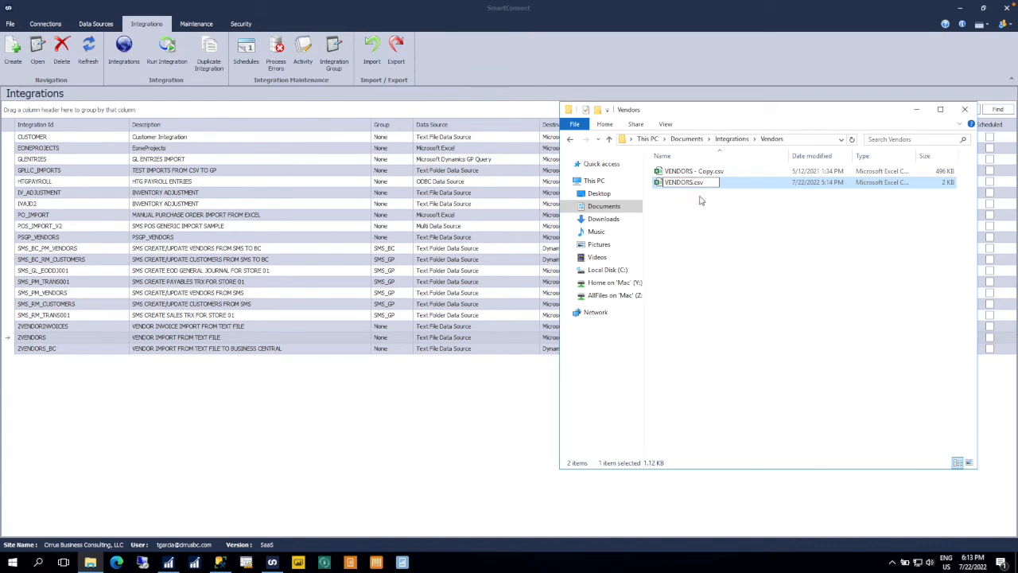
{"action": "type", "text": "smal"}
{"action": "key", "text": "Return"}
Rename VENDORS - Copy.csv in the Vendors folder to VENDORS.csv.
{"action": "left_click", "coordinate": [692, 171]}
{"action": "right_click", "coordinate": [695, 172]}
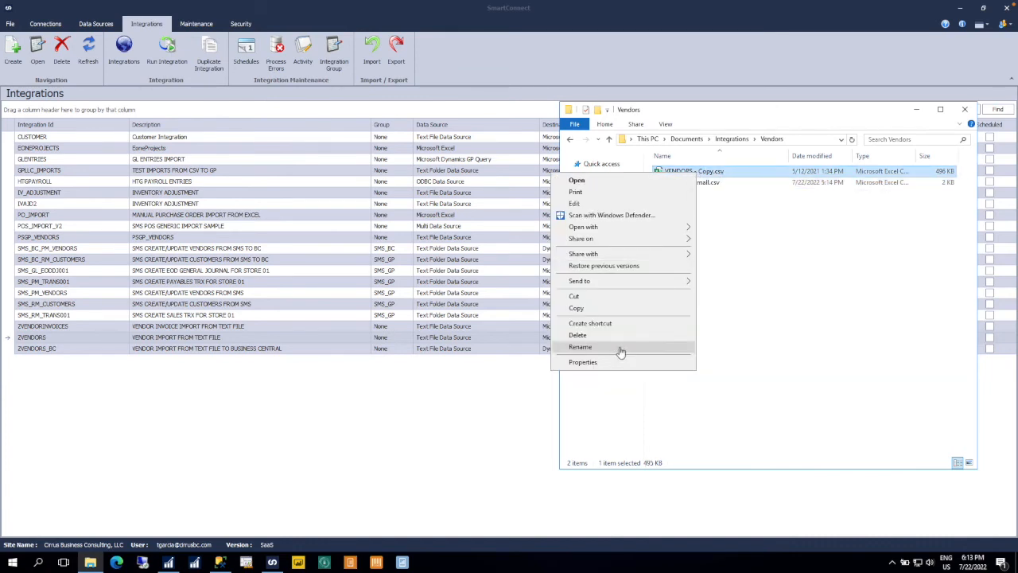
{"action": "left_click", "coordinate": [581, 347]}
{"action": "left_click", "coordinate": [713, 171]}
{"action": "key", "text": "BackSpace"}
{"action": "key", "text": "BackSpace"}
{"action": "key", "text": "BackSpace"}
{"action": "key", "text": "Return"}
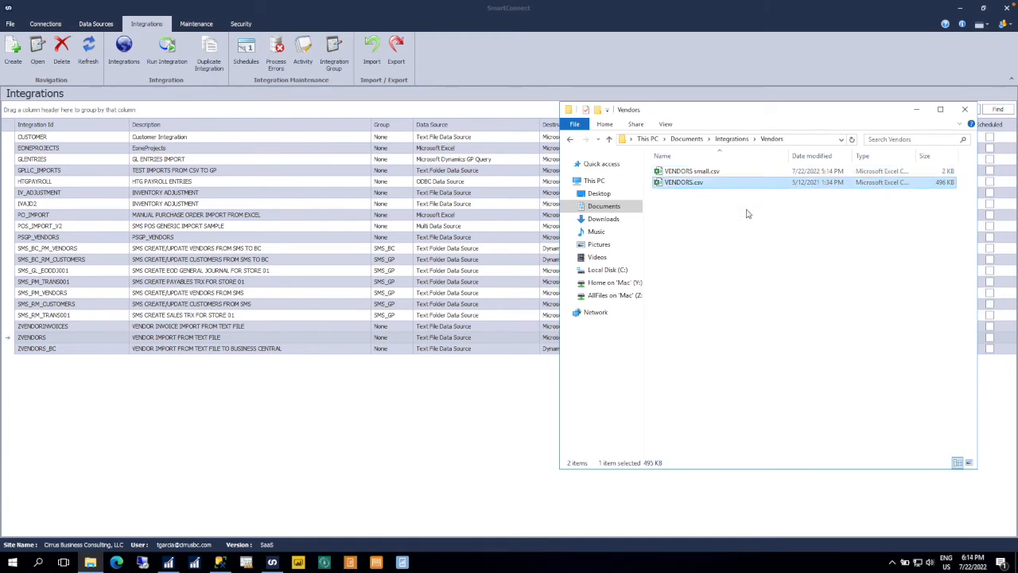
Inspect the larger VENDORS.csv down to its last vendor rows, close it, and return to SmartConnect.
{"action": "double_click", "coordinate": [684, 182]}
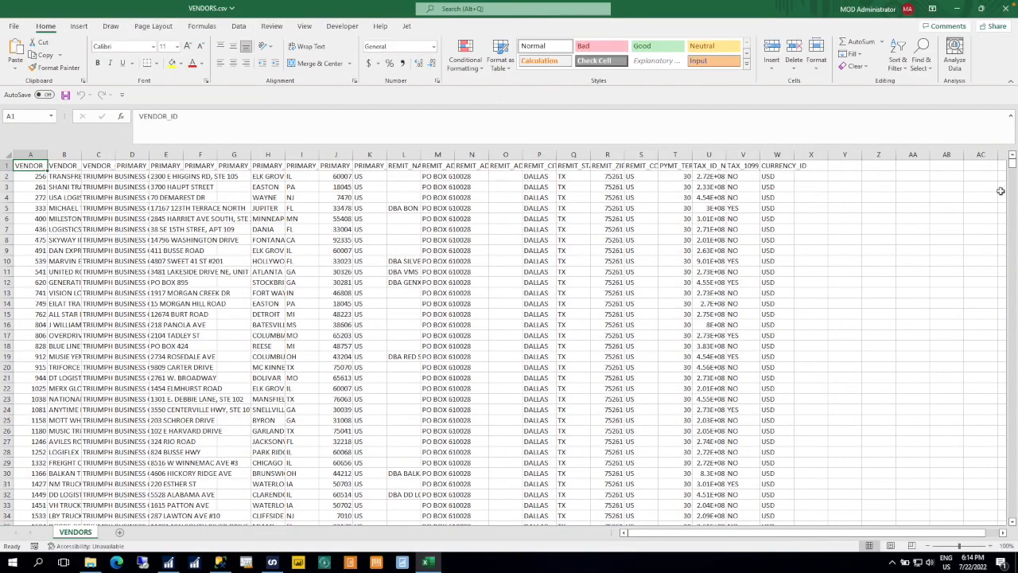
{"action": "left_click_drag", "start_coordinate": [1012, 168], "coordinate": [1012, 520]}
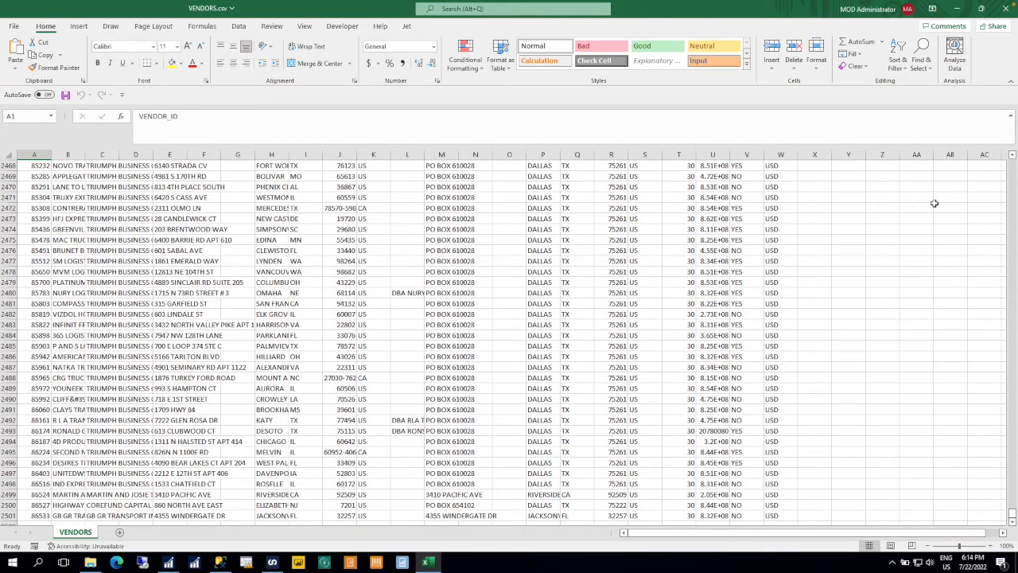
{"action": "left_click", "coordinate": [1006, 9]}
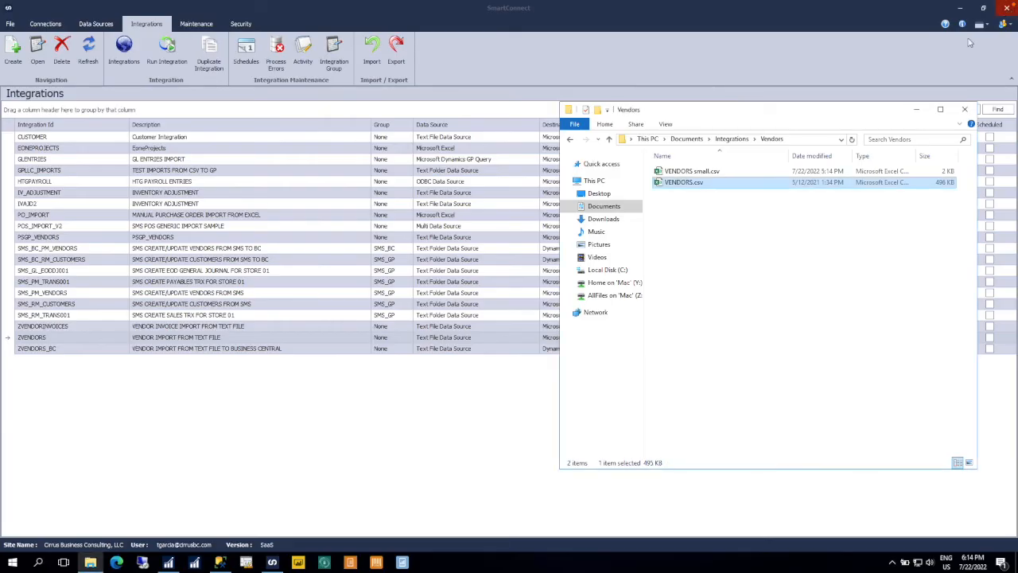
{"action": "left_click", "coordinate": [459, 397]}
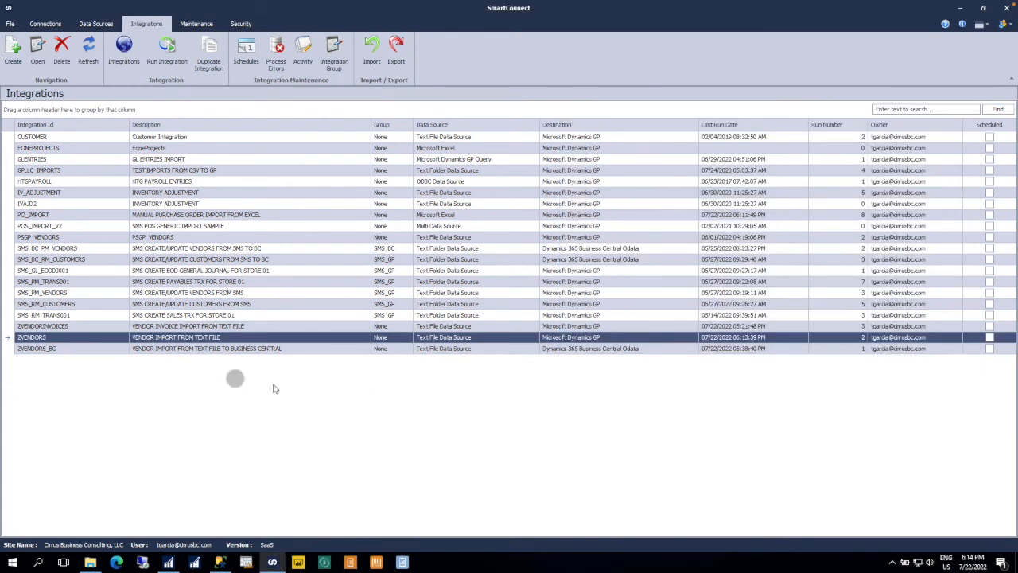
Run the ZVENDORS integration again with the larger vendor file and dismiss its progress window.
{"action": "left_click", "coordinate": [159, 54]}
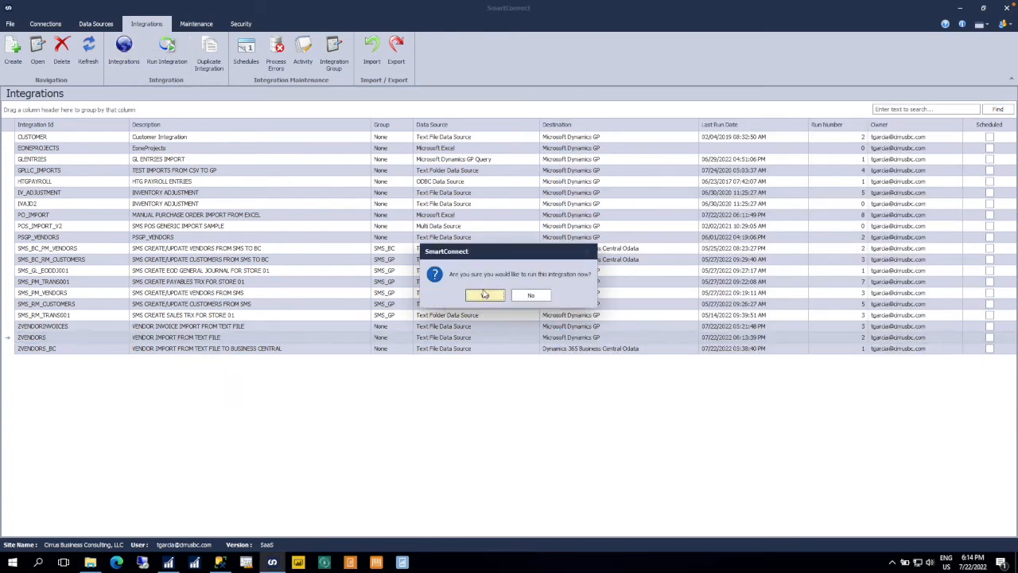
{"action": "left_click", "coordinate": [484, 294]}
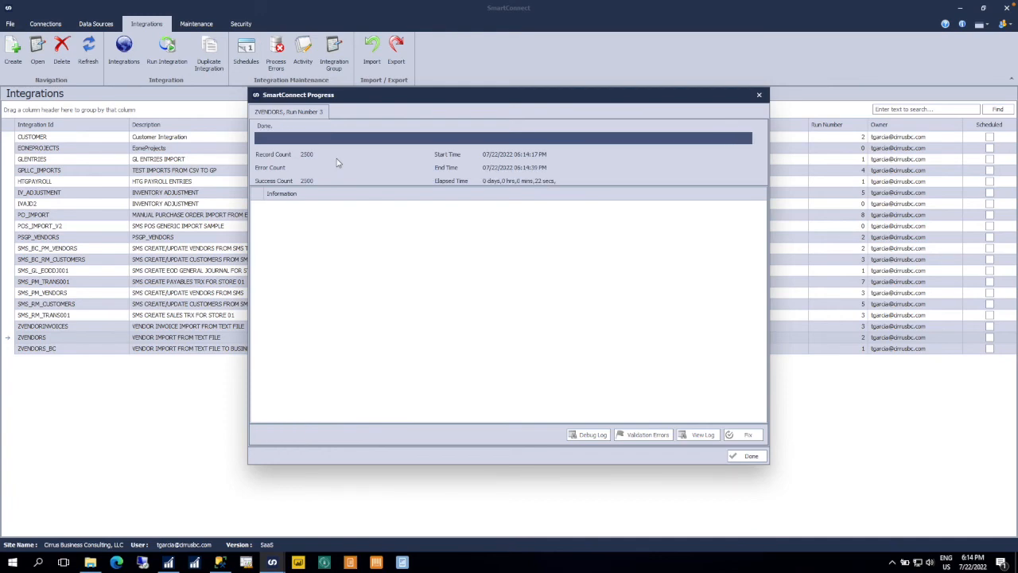
{"action": "left_click", "coordinate": [747, 455]}
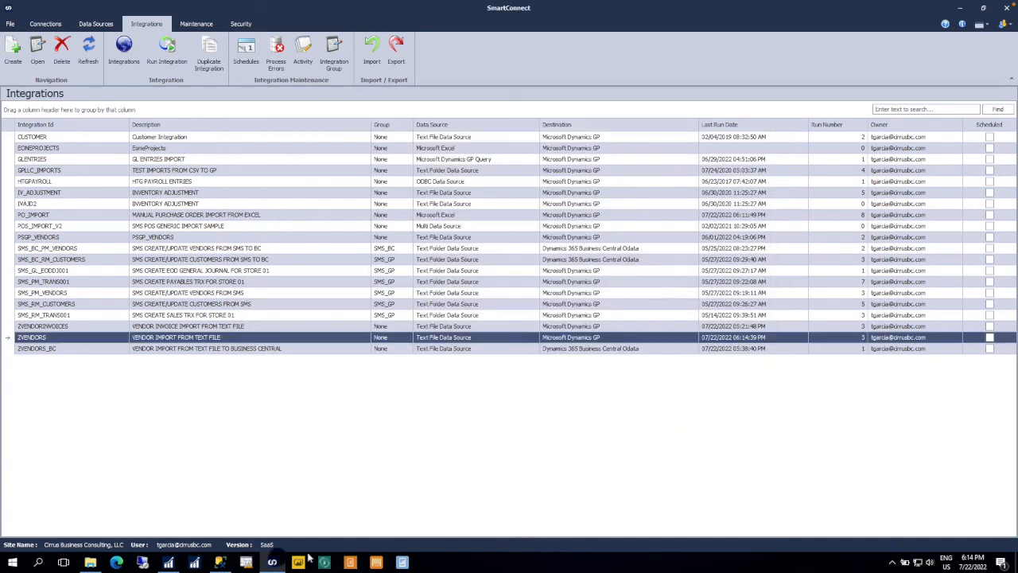
Switch to Microsoft Dynamics GP, browse the imported vendors in the Vendor Maintenance lookup, and return to SmartConnect.
{"action": "left_click", "coordinate": [168, 563]}
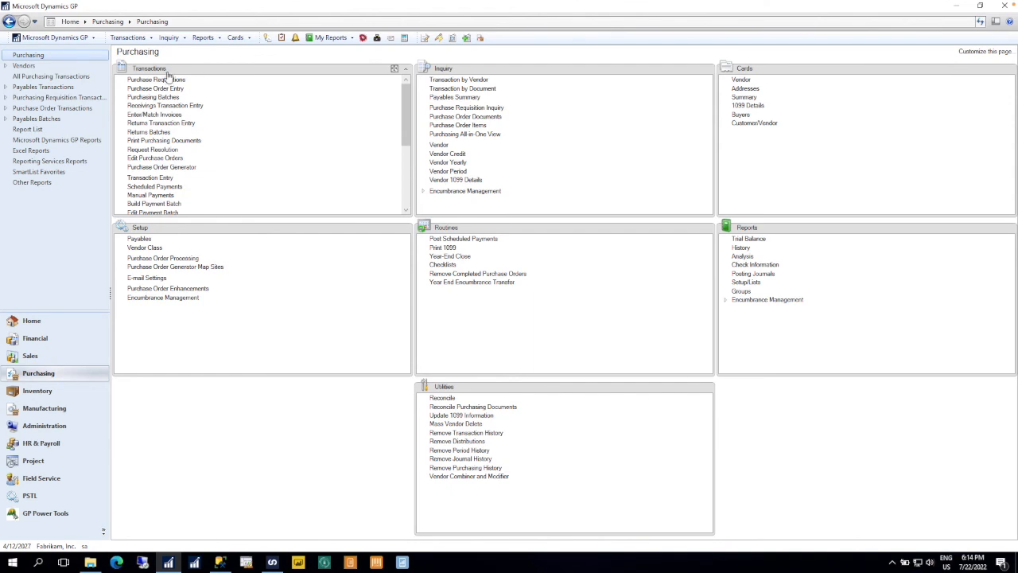
{"action": "left_click", "coordinate": [741, 79]}
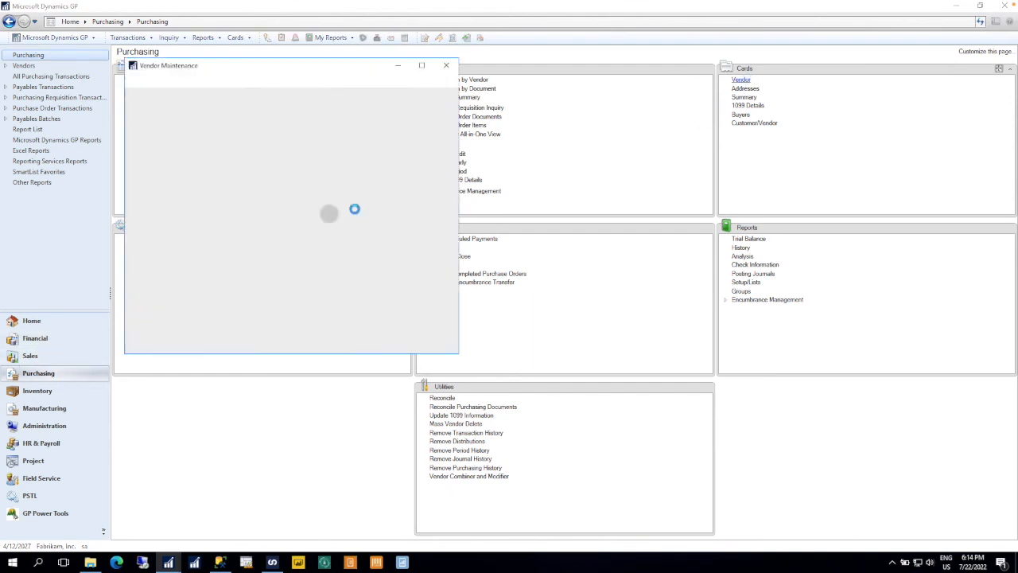
{"action": "left_click", "coordinate": [254, 111]}
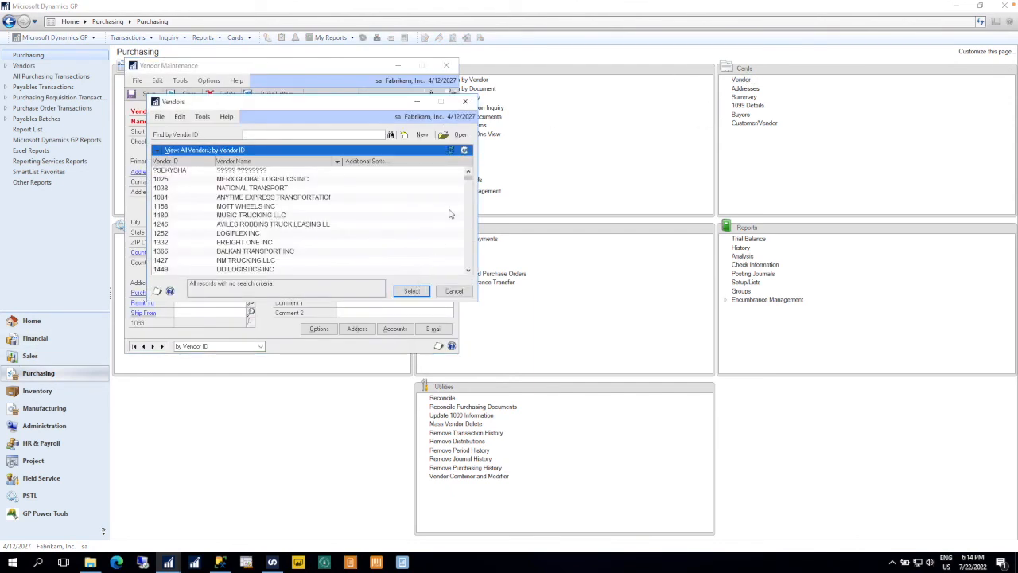
{"action": "scroll", "coordinate": [215, 236], "scroll_direction": "down", "scroll_amount": 3}
{"action": "scroll", "coordinate": [214, 236], "scroll_direction": "down", "scroll_amount": 20}
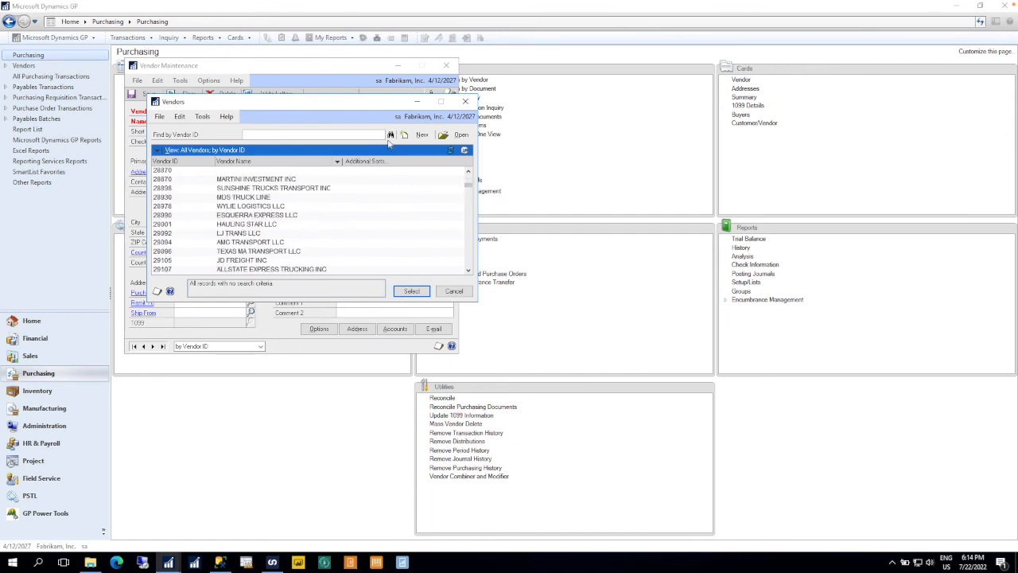
{"action": "left_click", "coordinate": [465, 101]}
{"action": "left_click", "coordinate": [446, 66]}
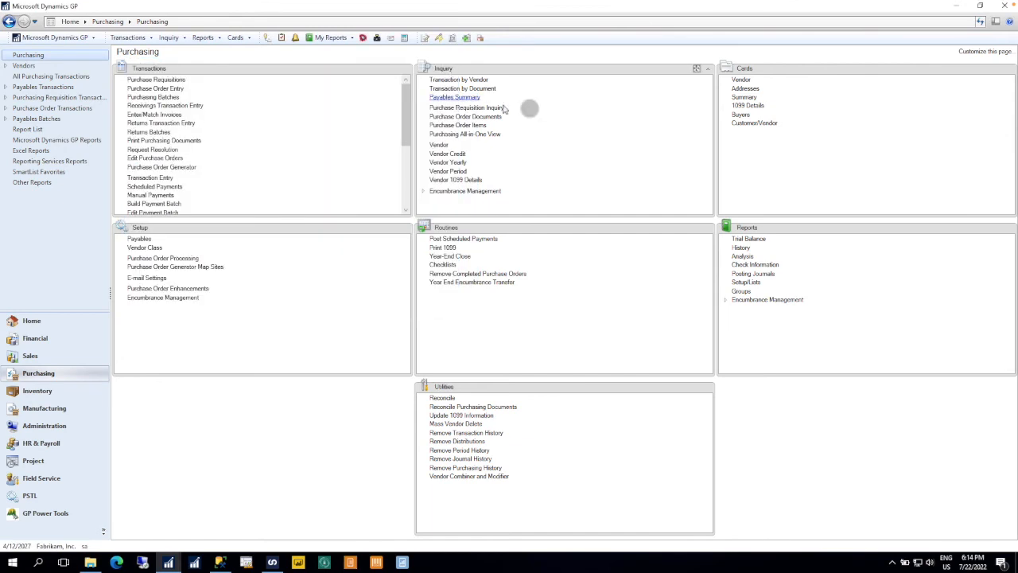
{"action": "left_click", "coordinate": [966, 8]}
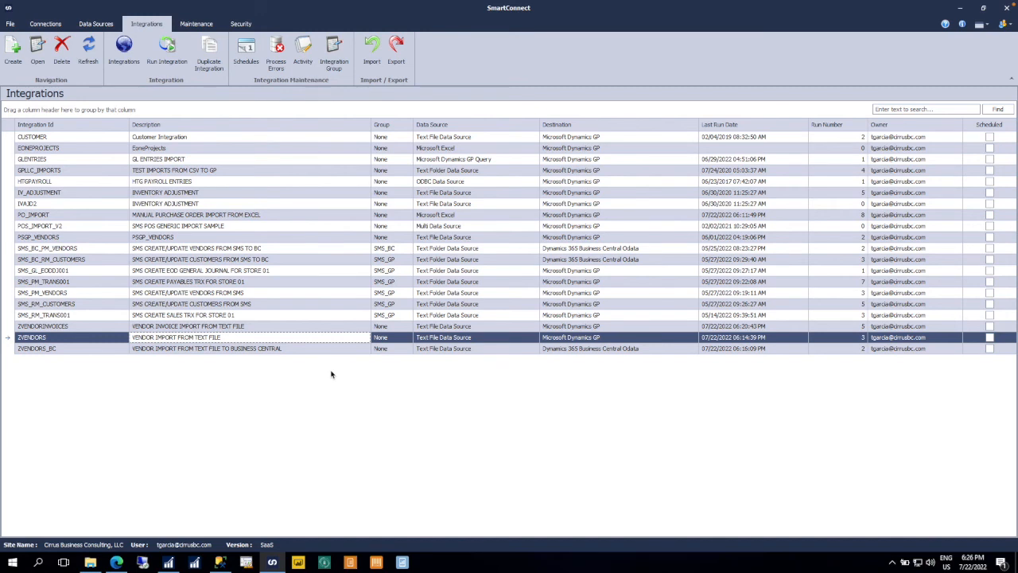
Select the ZVENDORS_BC integration, switch to Dynamics 365 Business Central, and open the purchasing Vendors list, dismissing its introductory tip.
{"action": "left_click", "coordinate": [81, 351]}
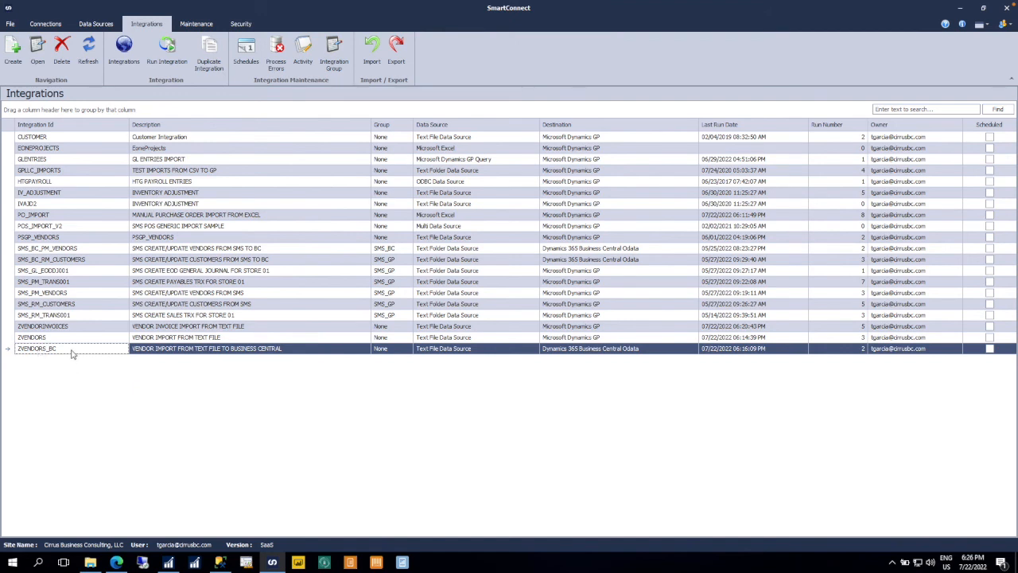
{"action": "left_click", "coordinate": [116, 564]}
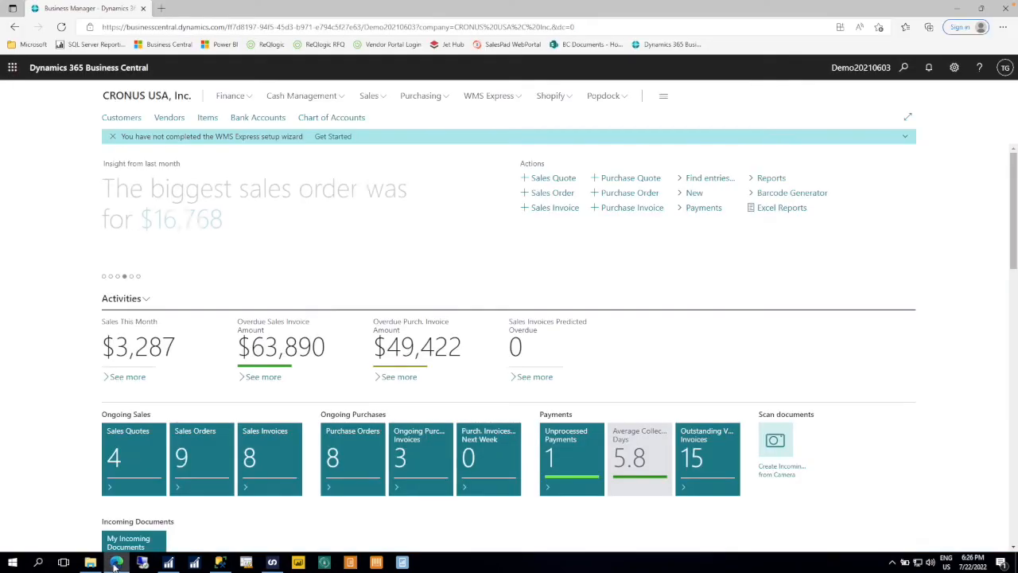
{"action": "left_click", "coordinate": [419, 96]}
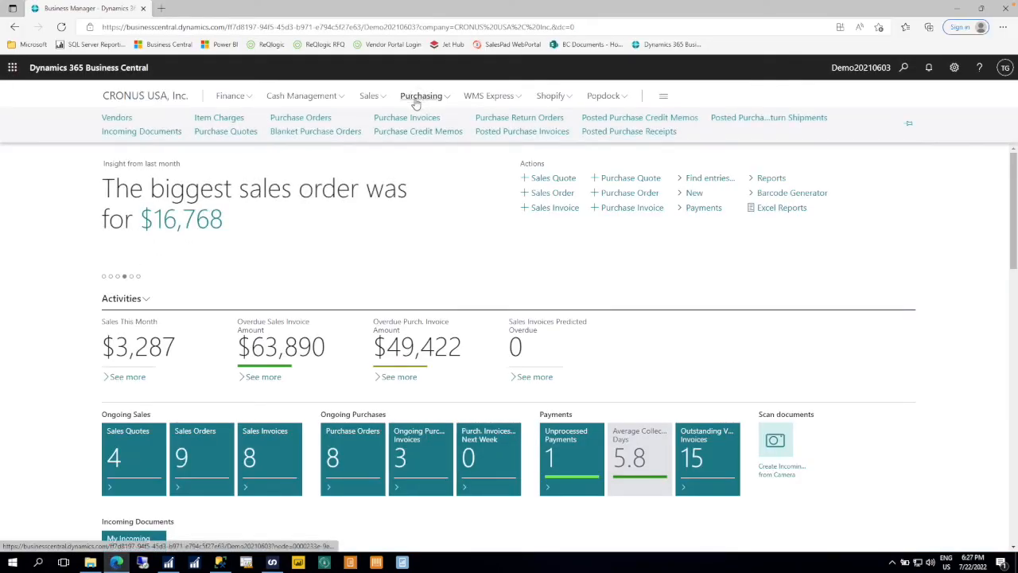
{"action": "left_click", "coordinate": [116, 118]}
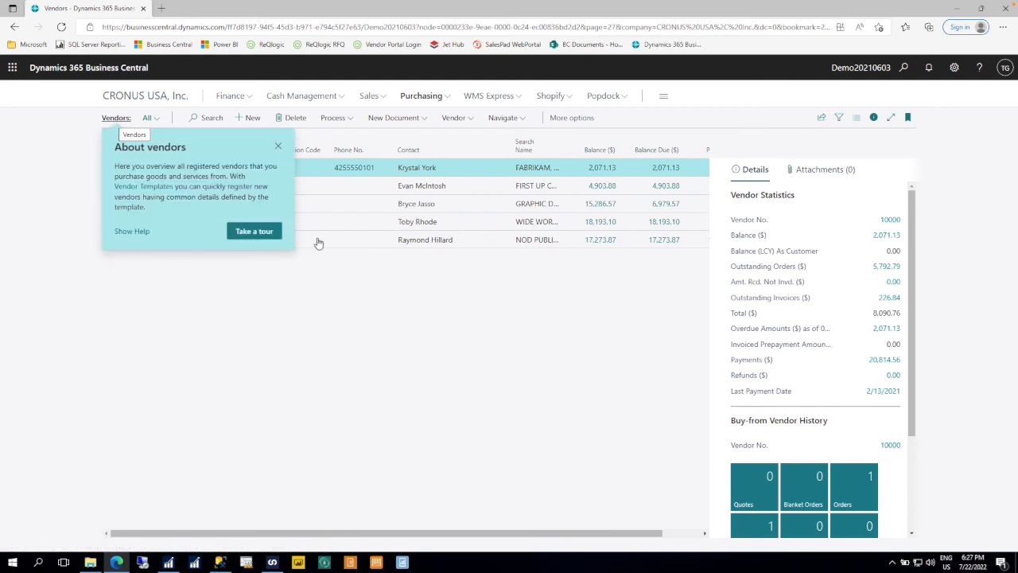
{"action": "left_click", "coordinate": [273, 148]}
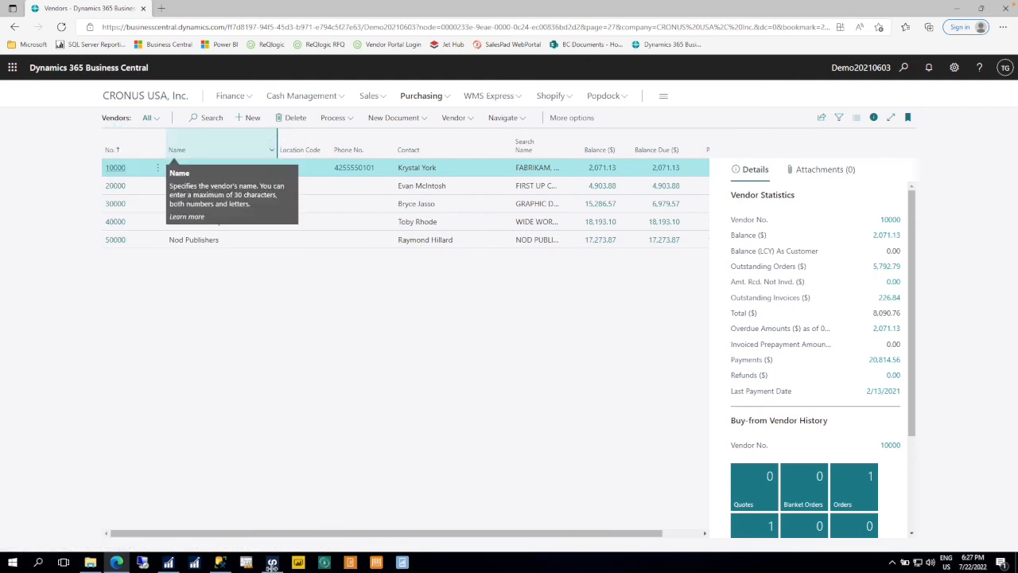
Return to SmartConnect and run the selected ZVENDORS_BC integration to import the vendor text file into Business Central.
{"action": "left_click", "coordinate": [272, 562]}
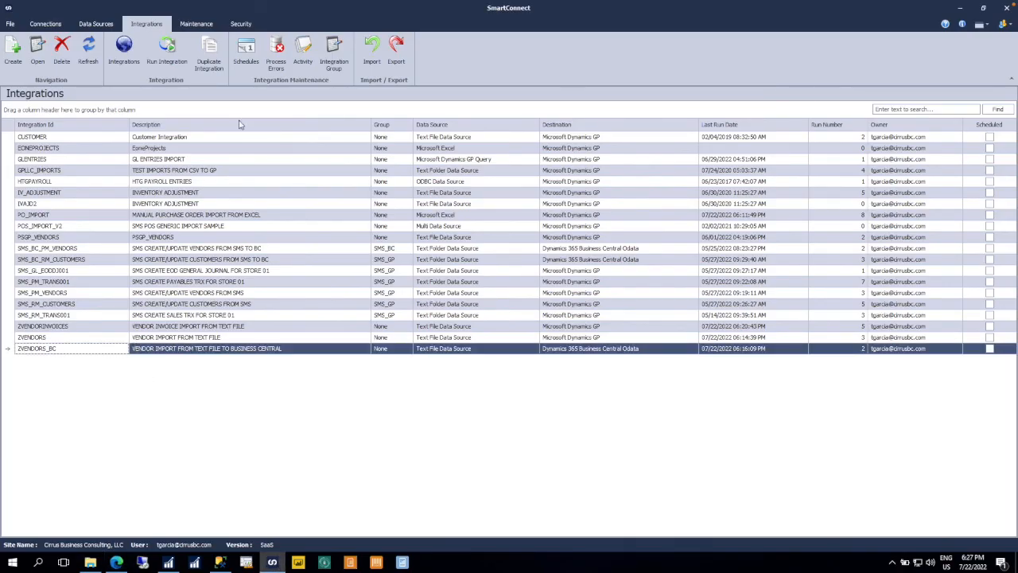
{"action": "left_click", "coordinate": [168, 49]}
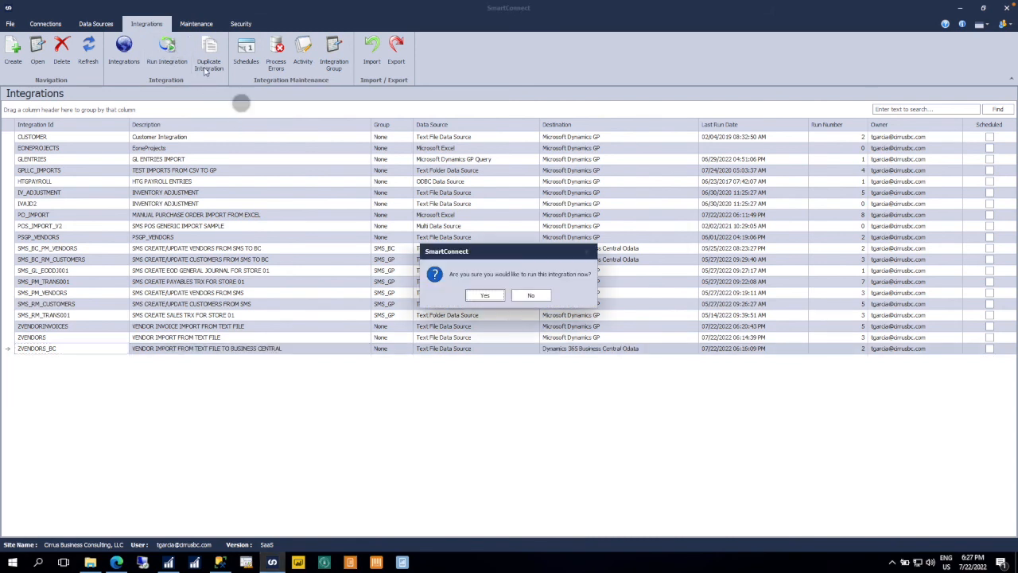
{"action": "left_click", "coordinate": [487, 311]}
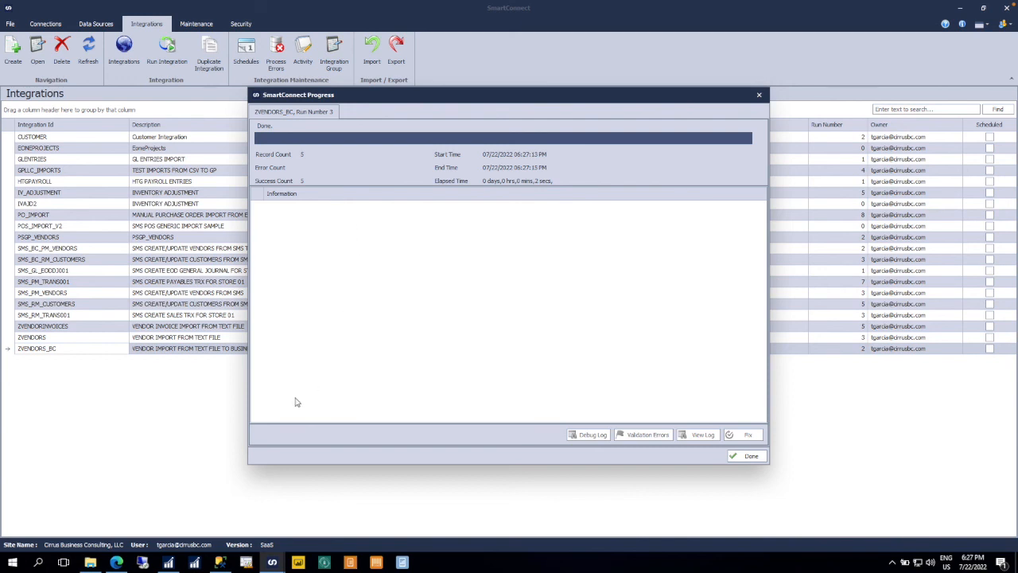
Check the imported vendors in the Business Central Vendors list, return to SmartConnect, and dismiss the ZVENDORS_BC progress window.
{"action": "left_click", "coordinate": [116, 563]}
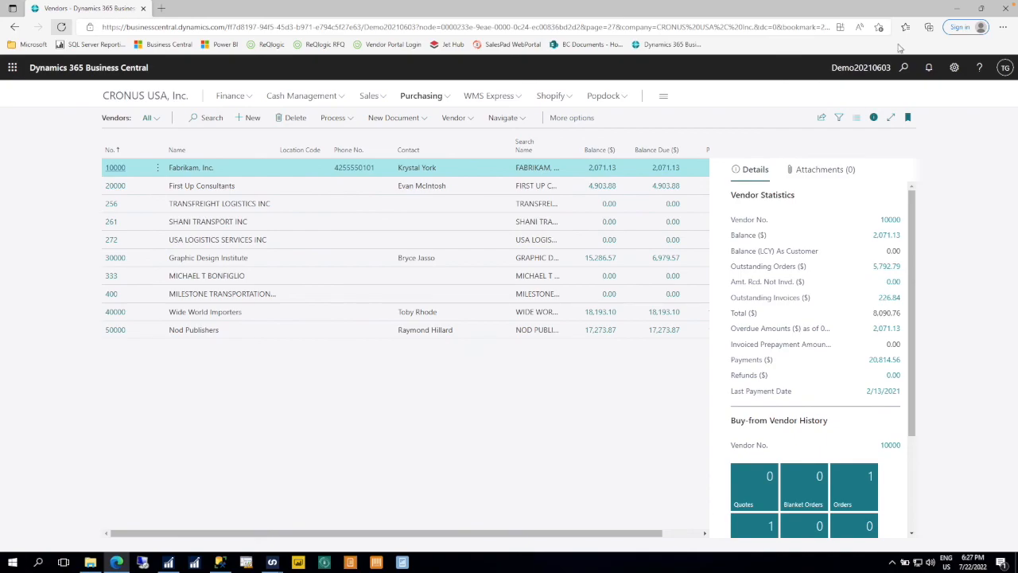
{"action": "left_click", "coordinate": [956, 11]}
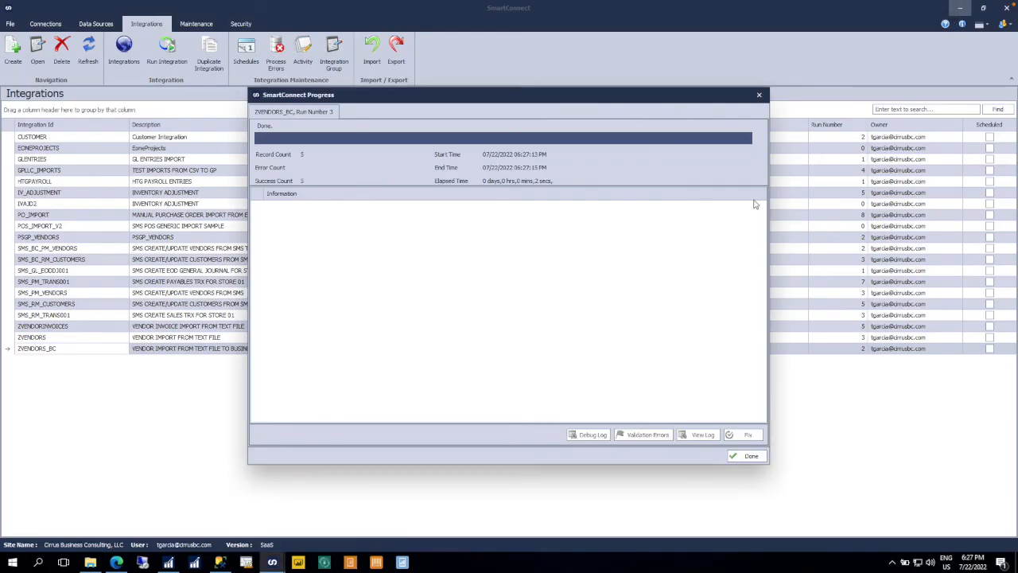
{"action": "left_click", "coordinate": [752, 456]}
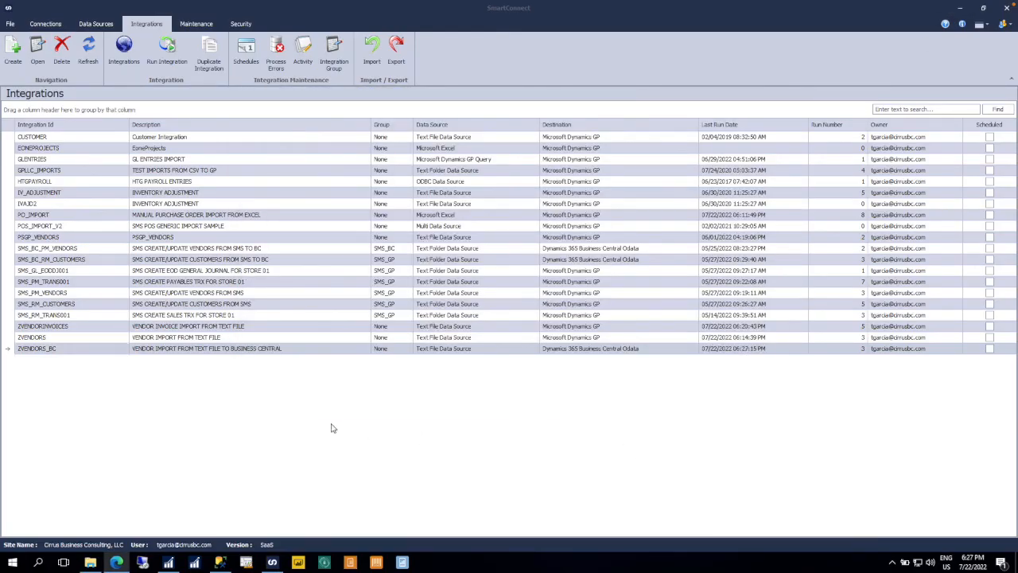